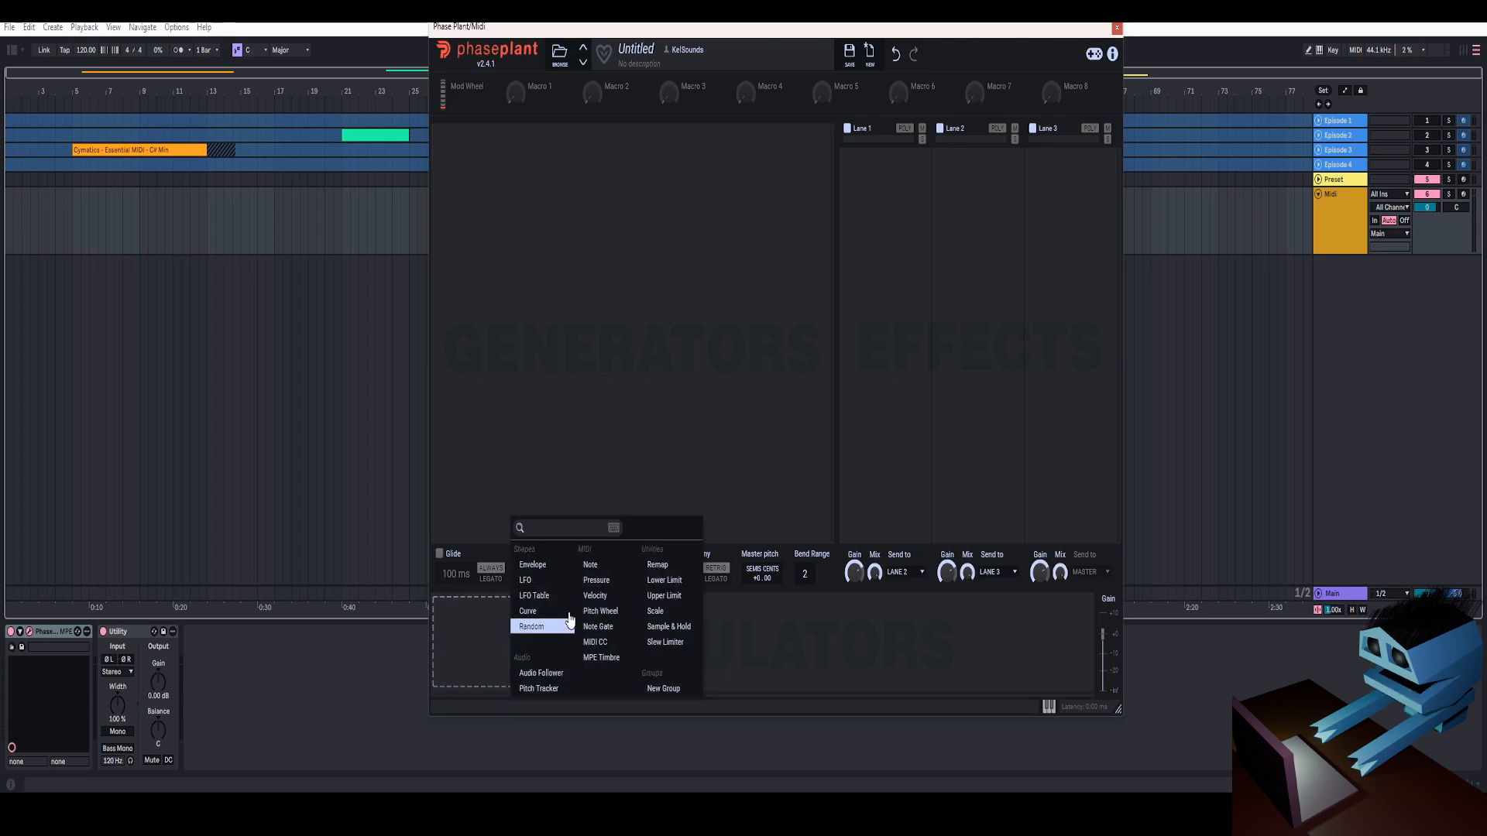
{"action": "left_click", "coordinate": [742, 581]}
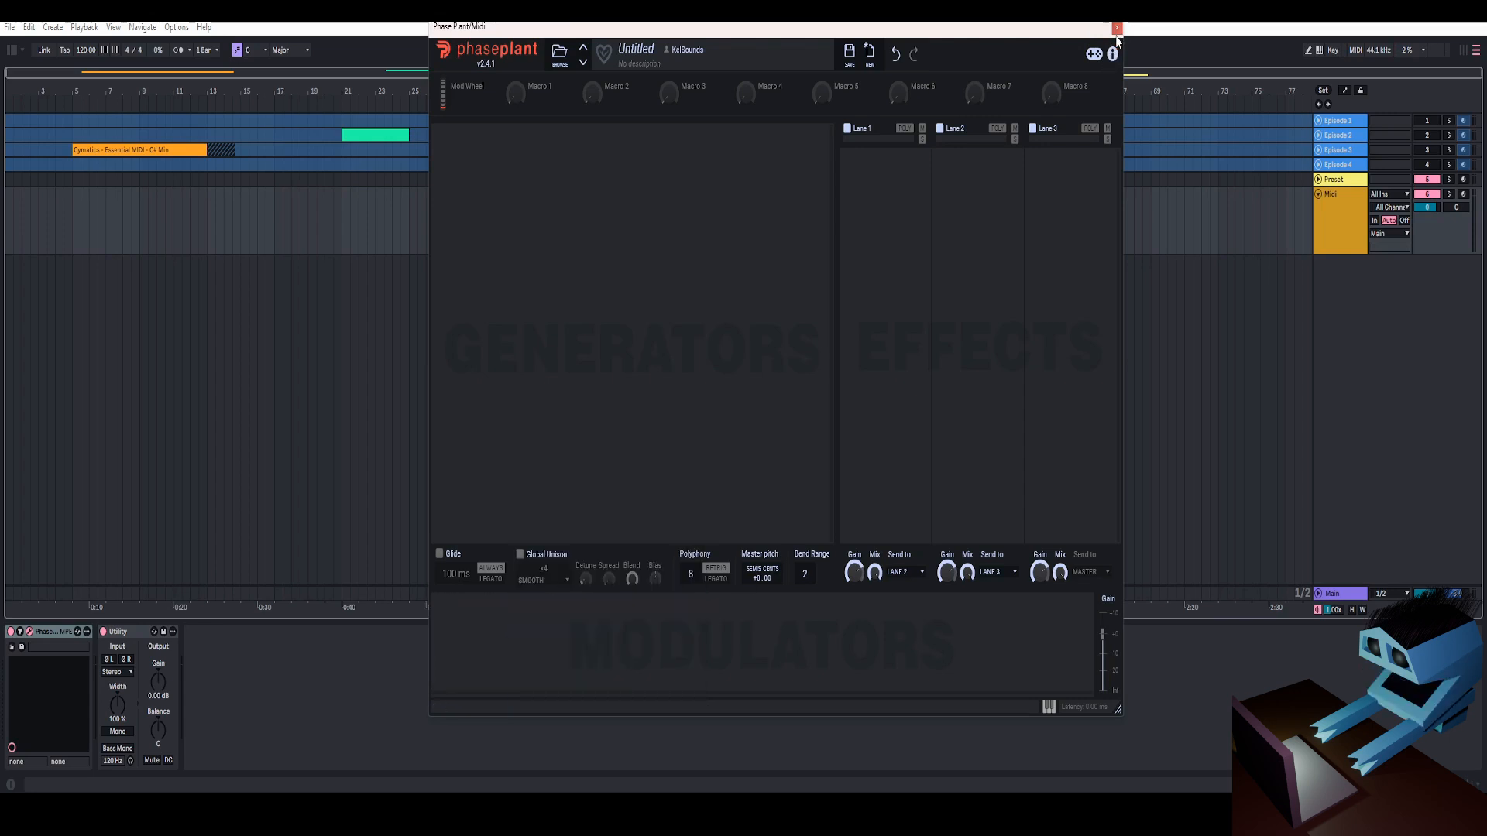
{"action": "left_click", "coordinate": [512, 667]}
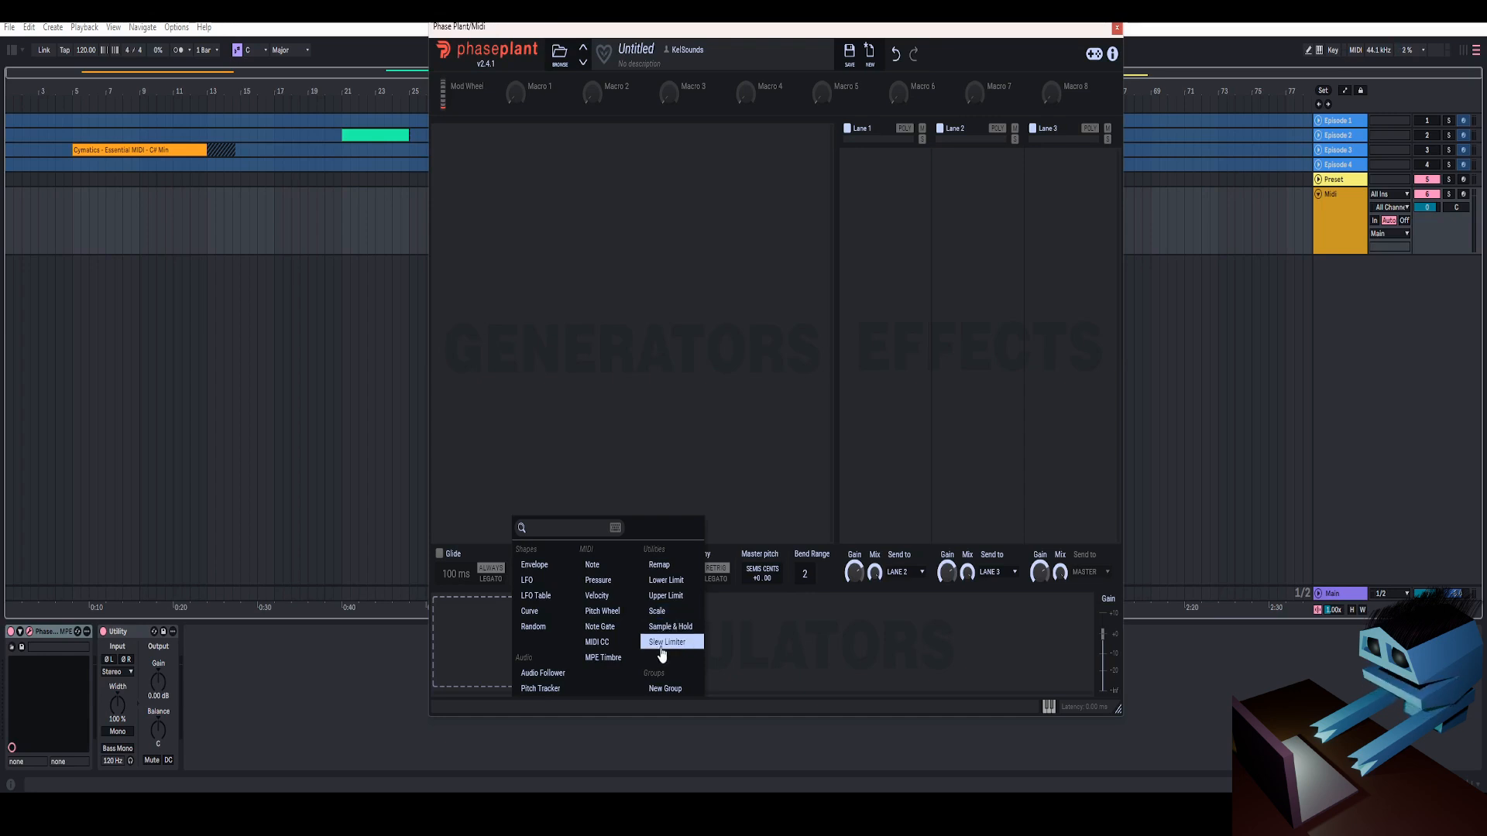
{"action": "left_click", "coordinate": [1116, 29]}
{"action": "left_click_drag", "start_coordinate": [687, 91], "coordinate": [1084, 116]}
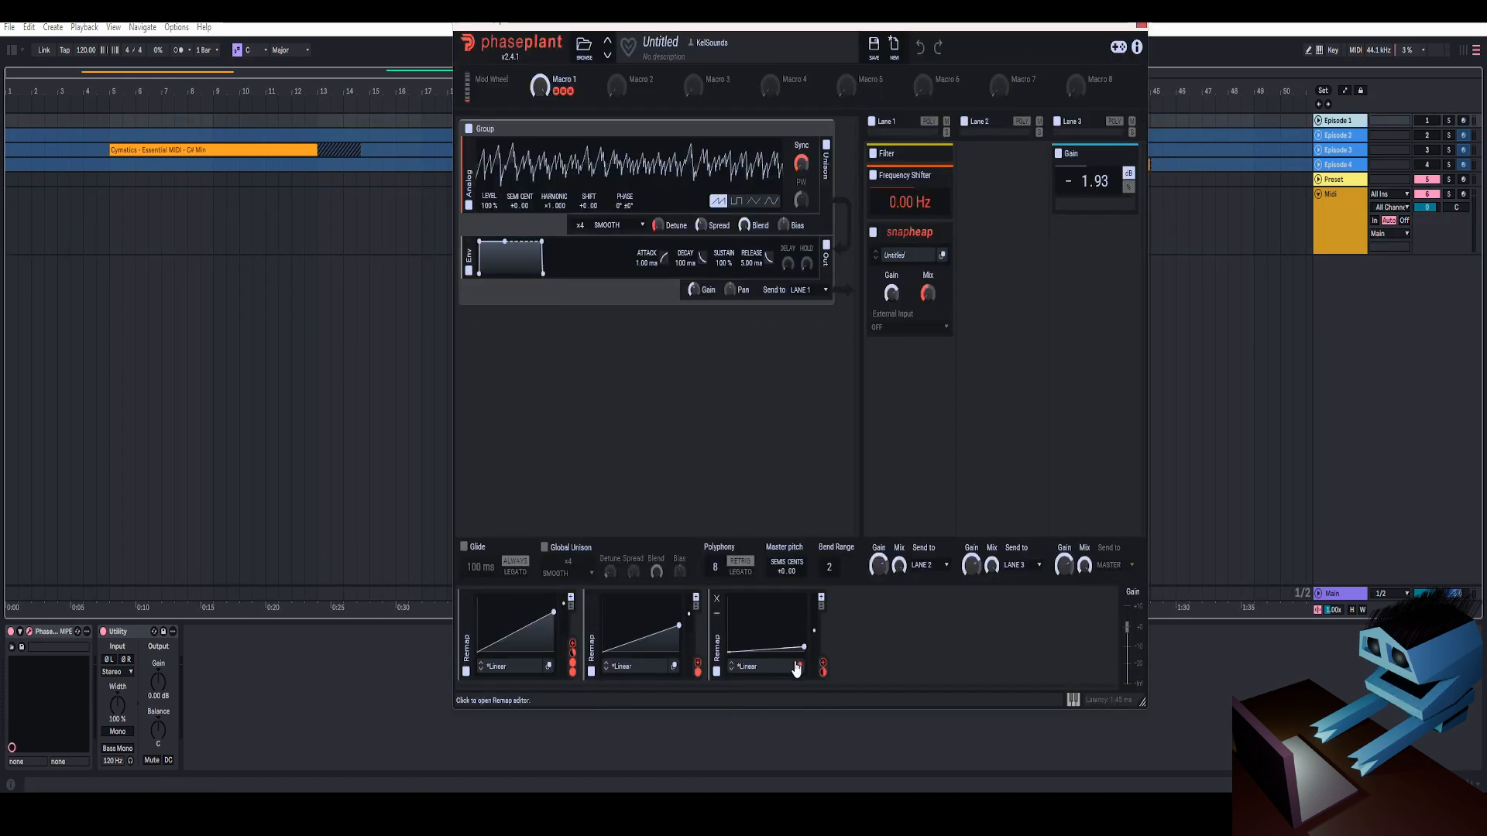
Edit the third Remap modulator's curve, raising its end node to 25%, and close the Remap Editor
{"action": "left_click", "coordinate": [796, 668]}
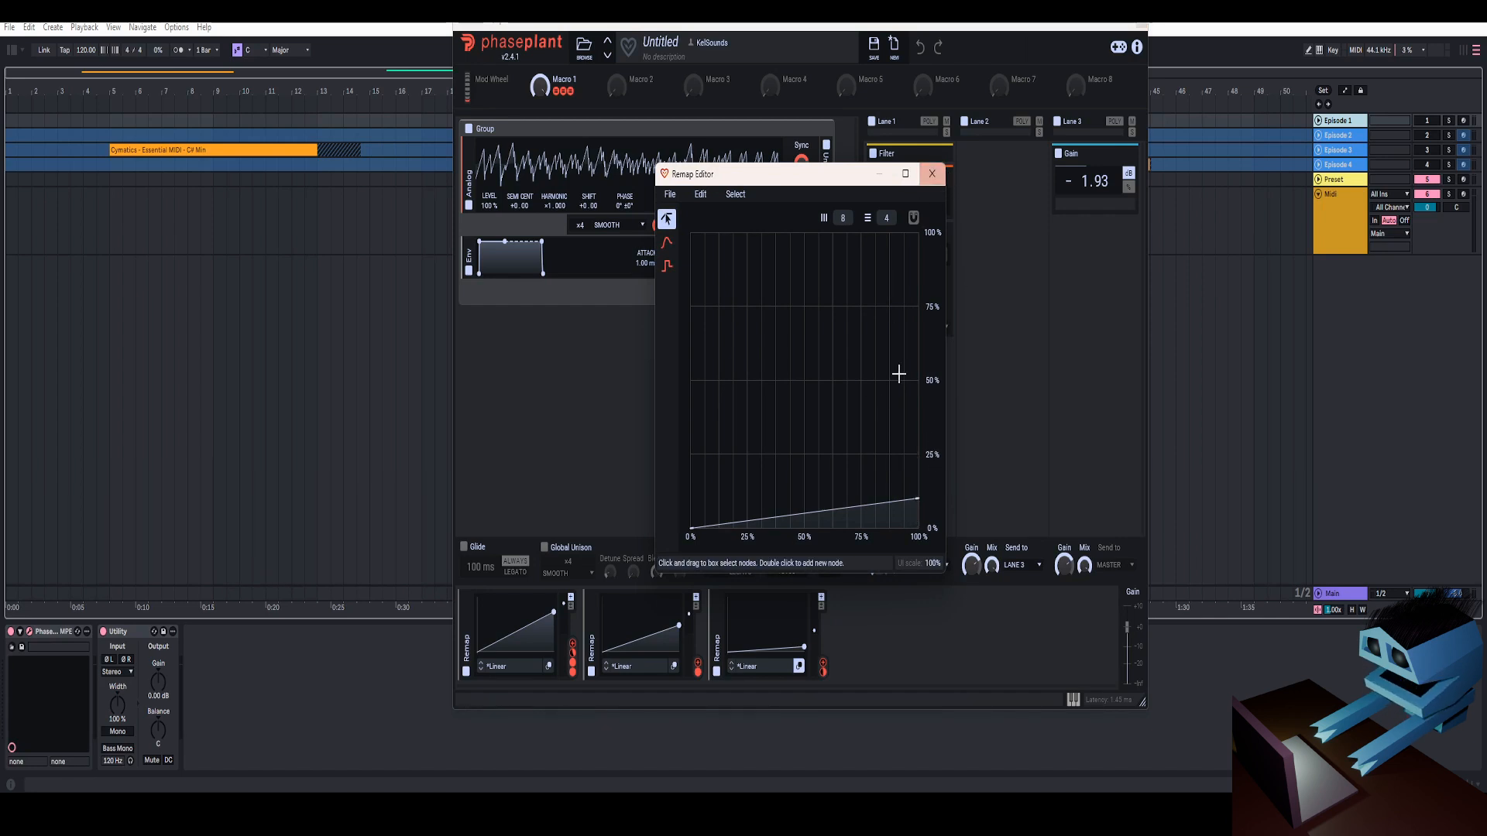
{"action": "left_click_drag", "start_coordinate": [841, 183], "coordinate": [736, 114]}
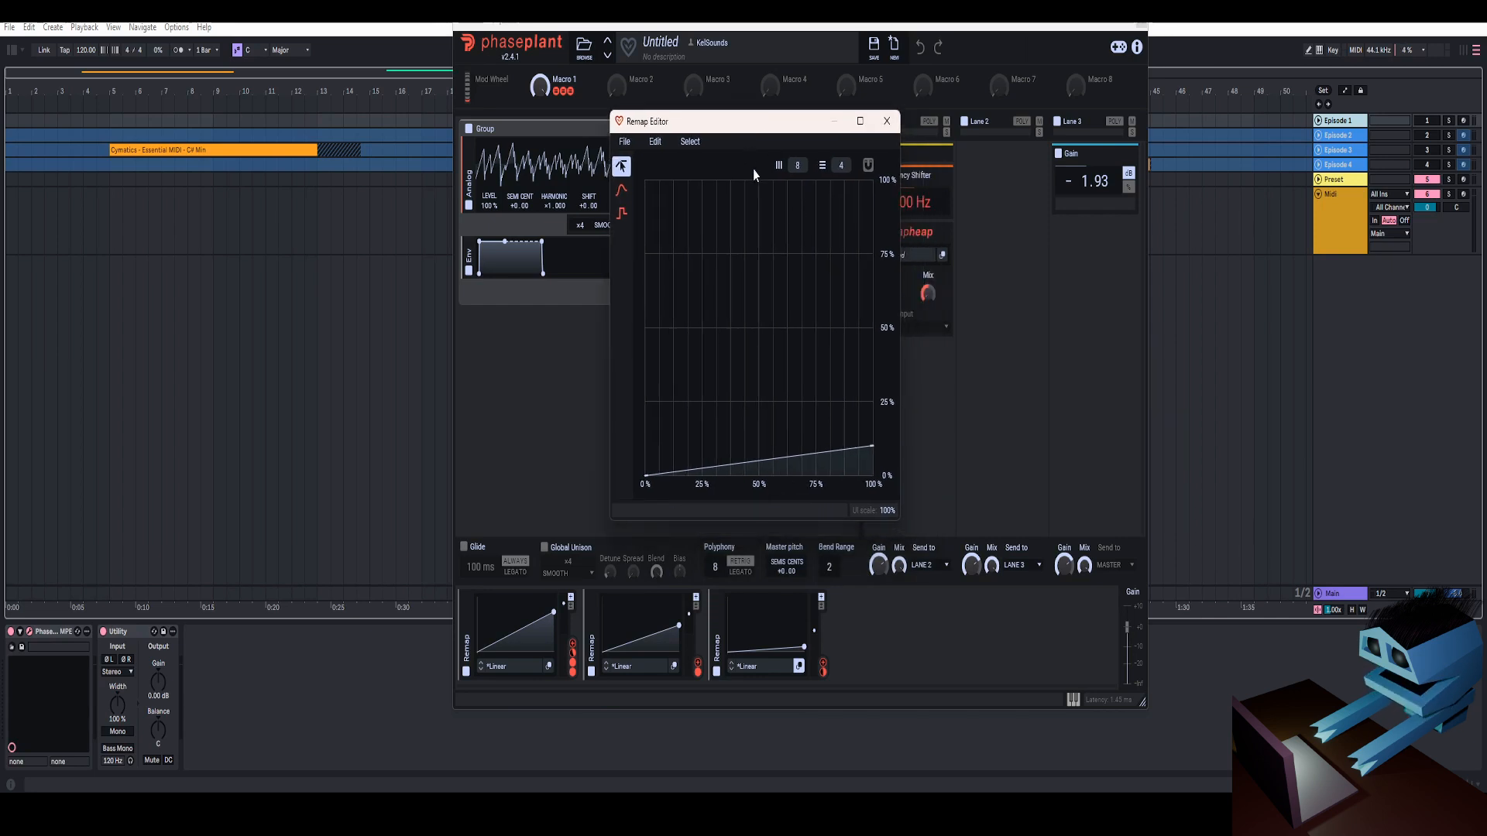
{"action": "left_click_drag", "start_coordinate": [873, 446], "coordinate": [892, 404]}
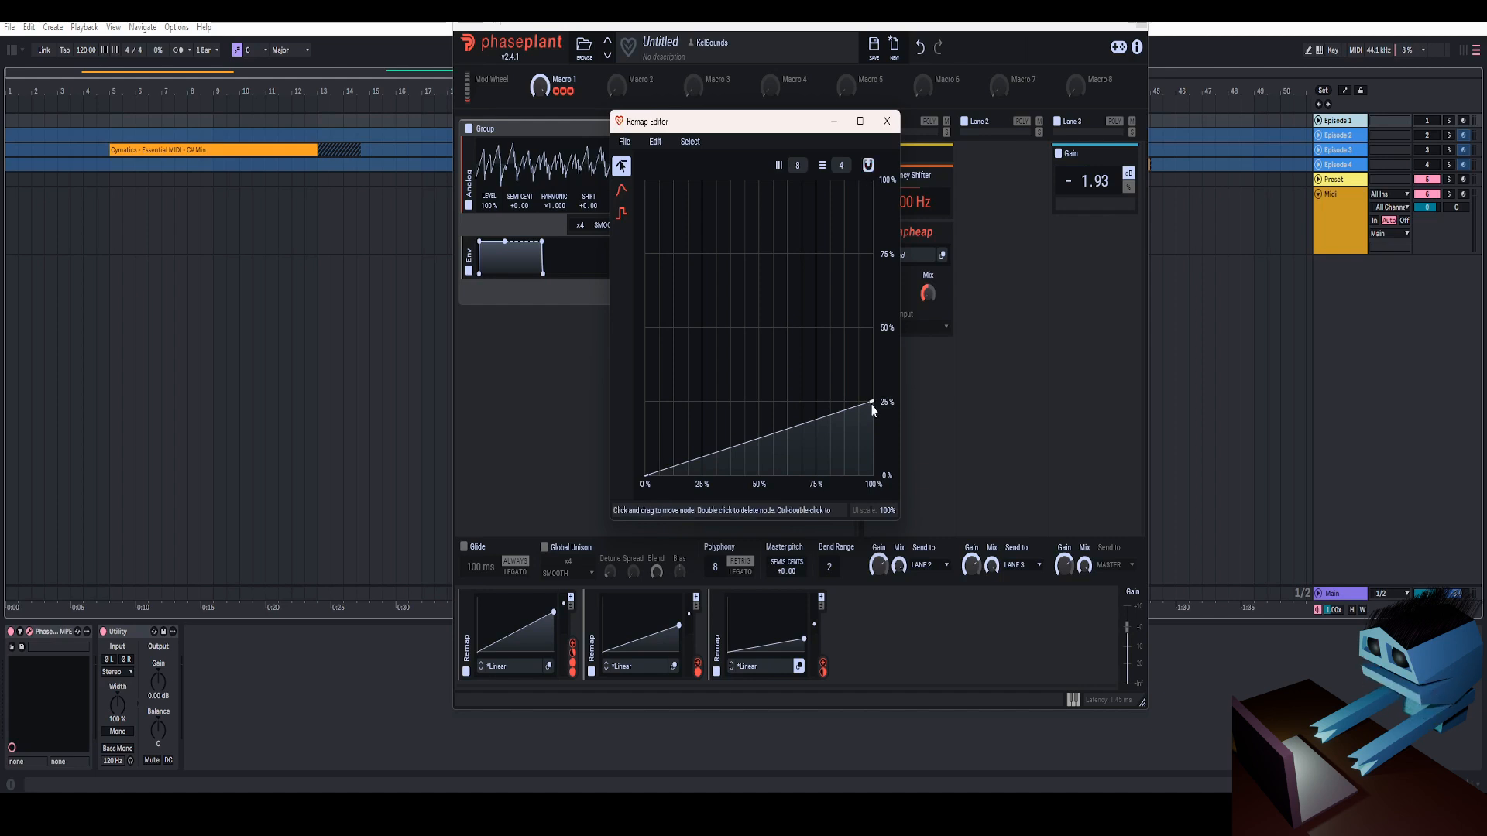
{"action": "left_click", "coordinate": [887, 122]}
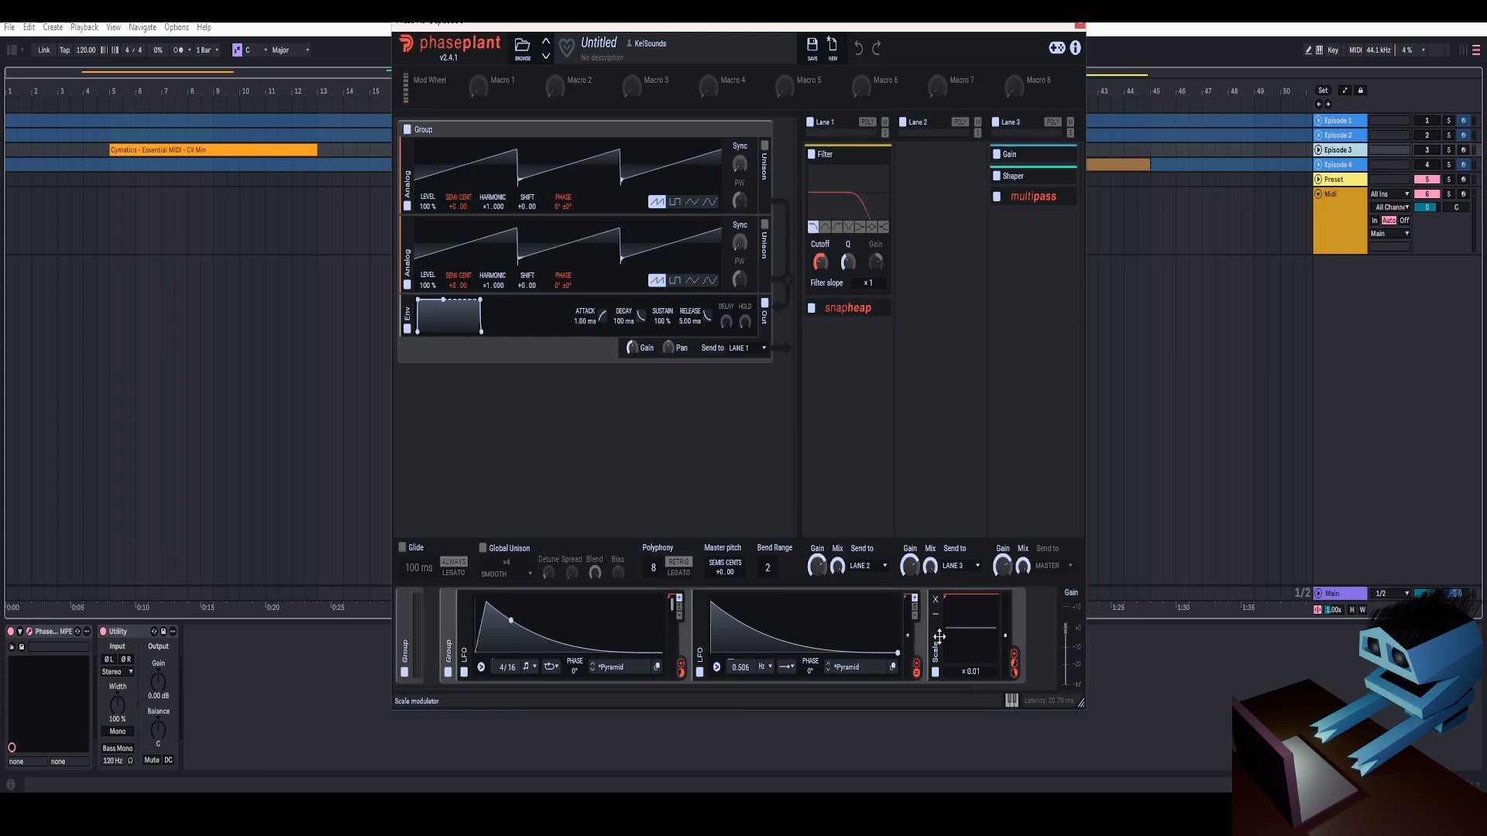
Add an LFO and a Sample & Hold modulator to the Sample & Hold group and route the LFO into the Sample & Hold
{"action": "left_click_drag", "start_coordinate": [774, 687], "coordinate": [862, 694]}
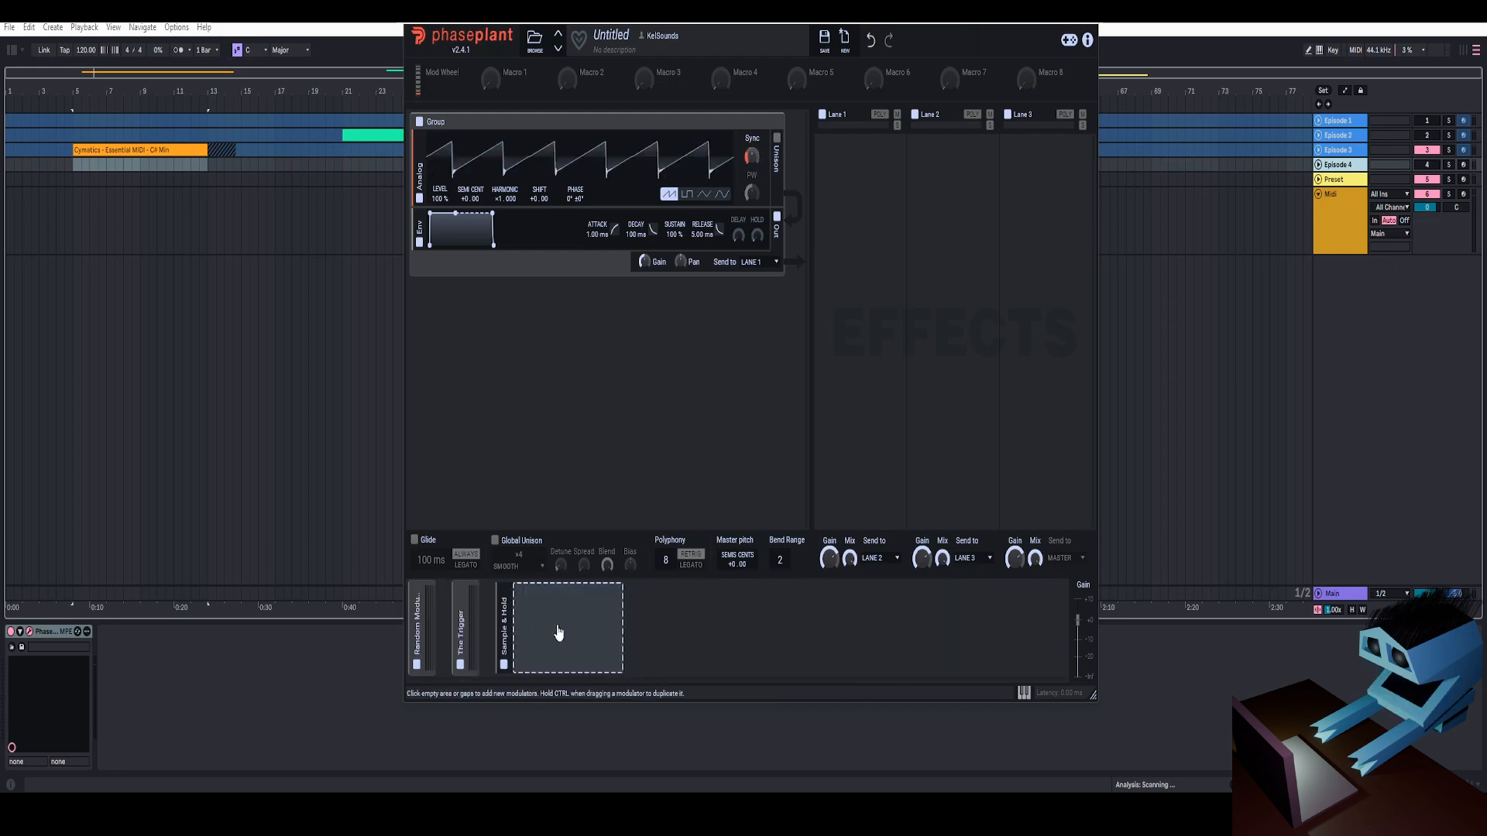
{"action": "left_click", "coordinate": [558, 633]}
{"action": "left_click", "coordinate": [579, 567]}
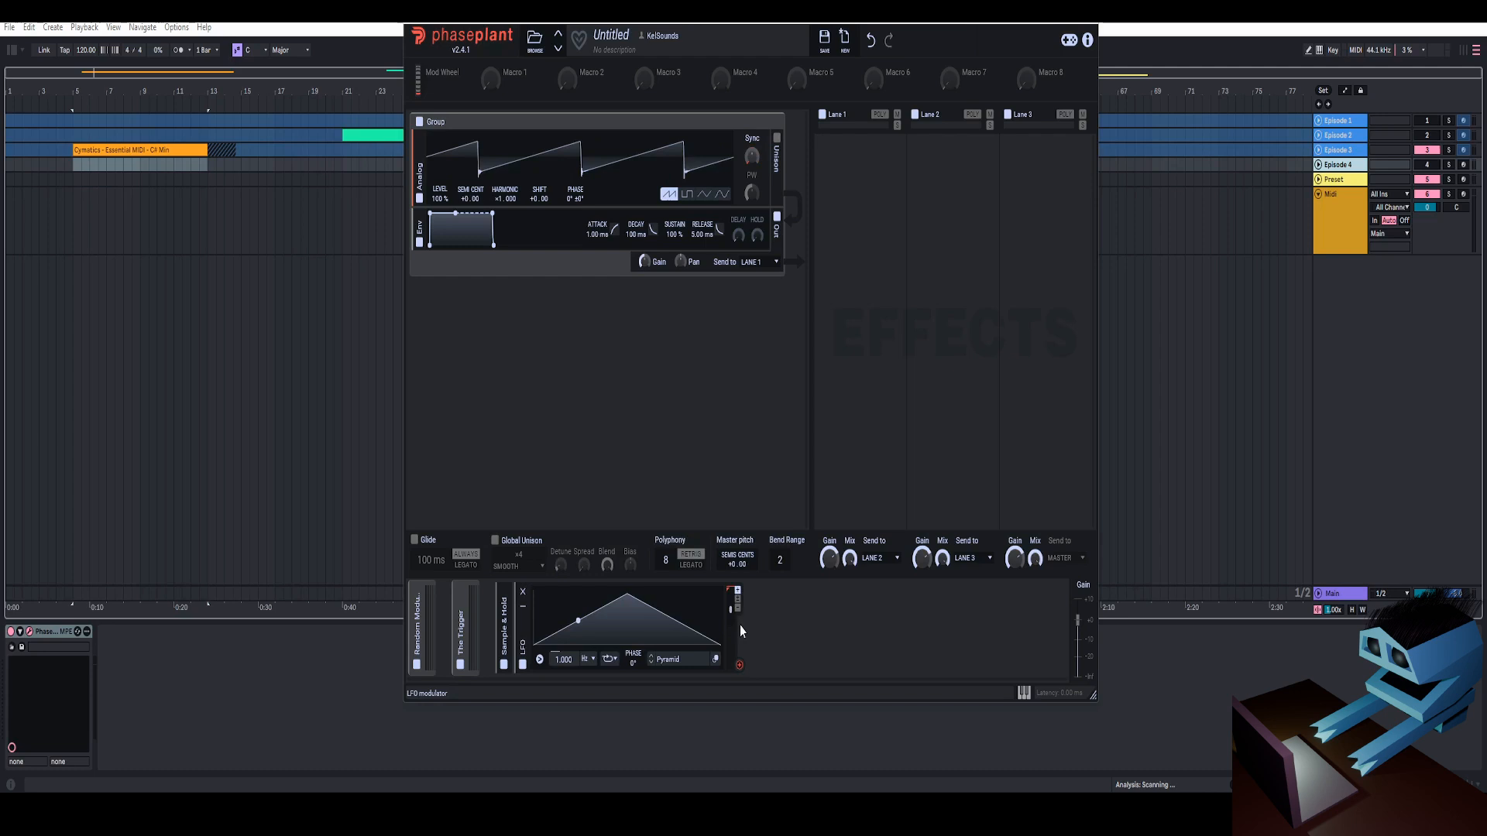
{"action": "left_click", "coordinate": [766, 624]}
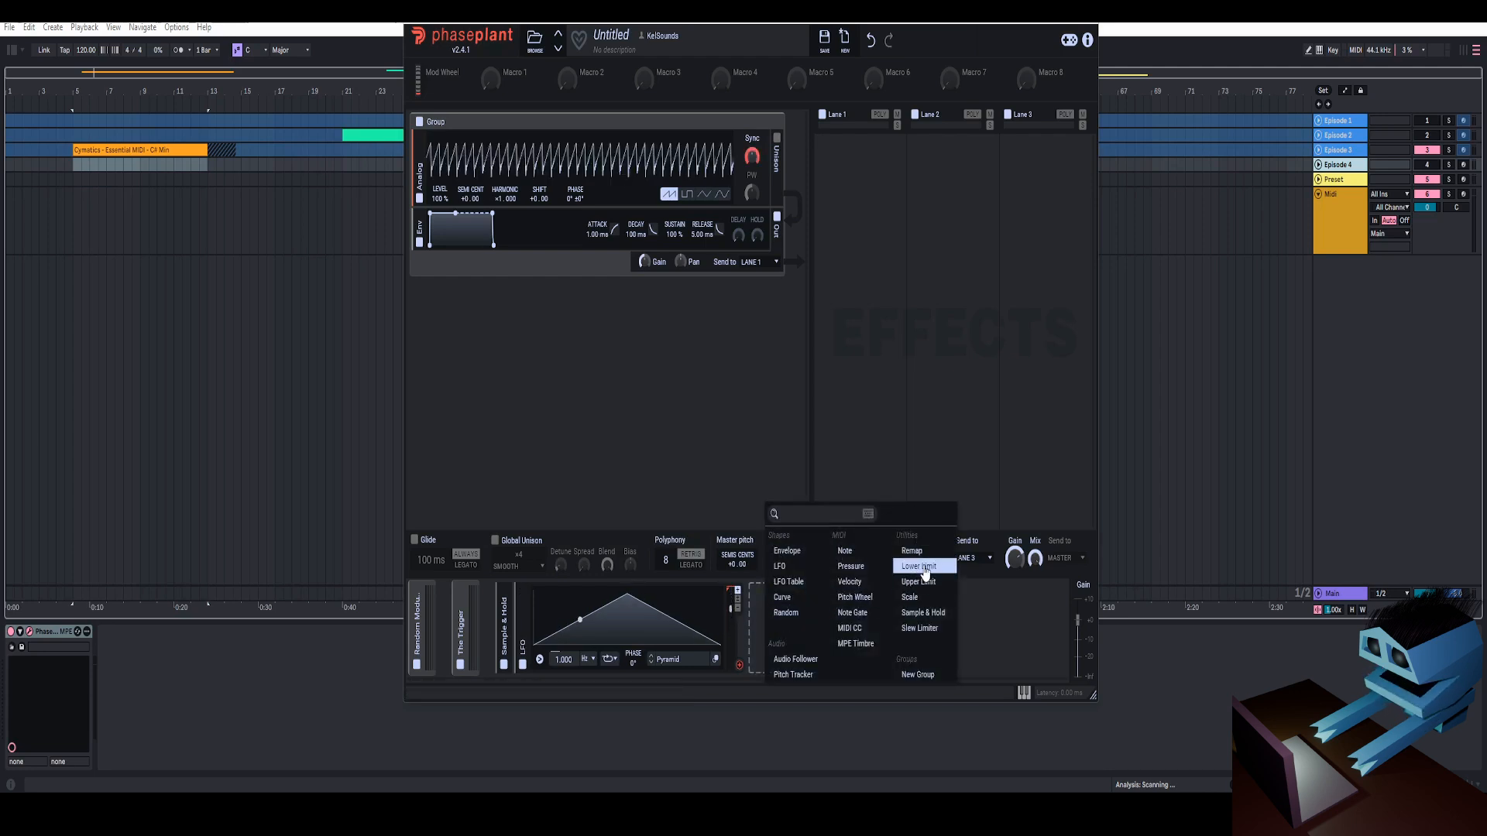
{"action": "left_click", "coordinate": [921, 616]}
{"action": "left_click_drag", "start_coordinate": [740, 666], "coordinate": [794, 635]}
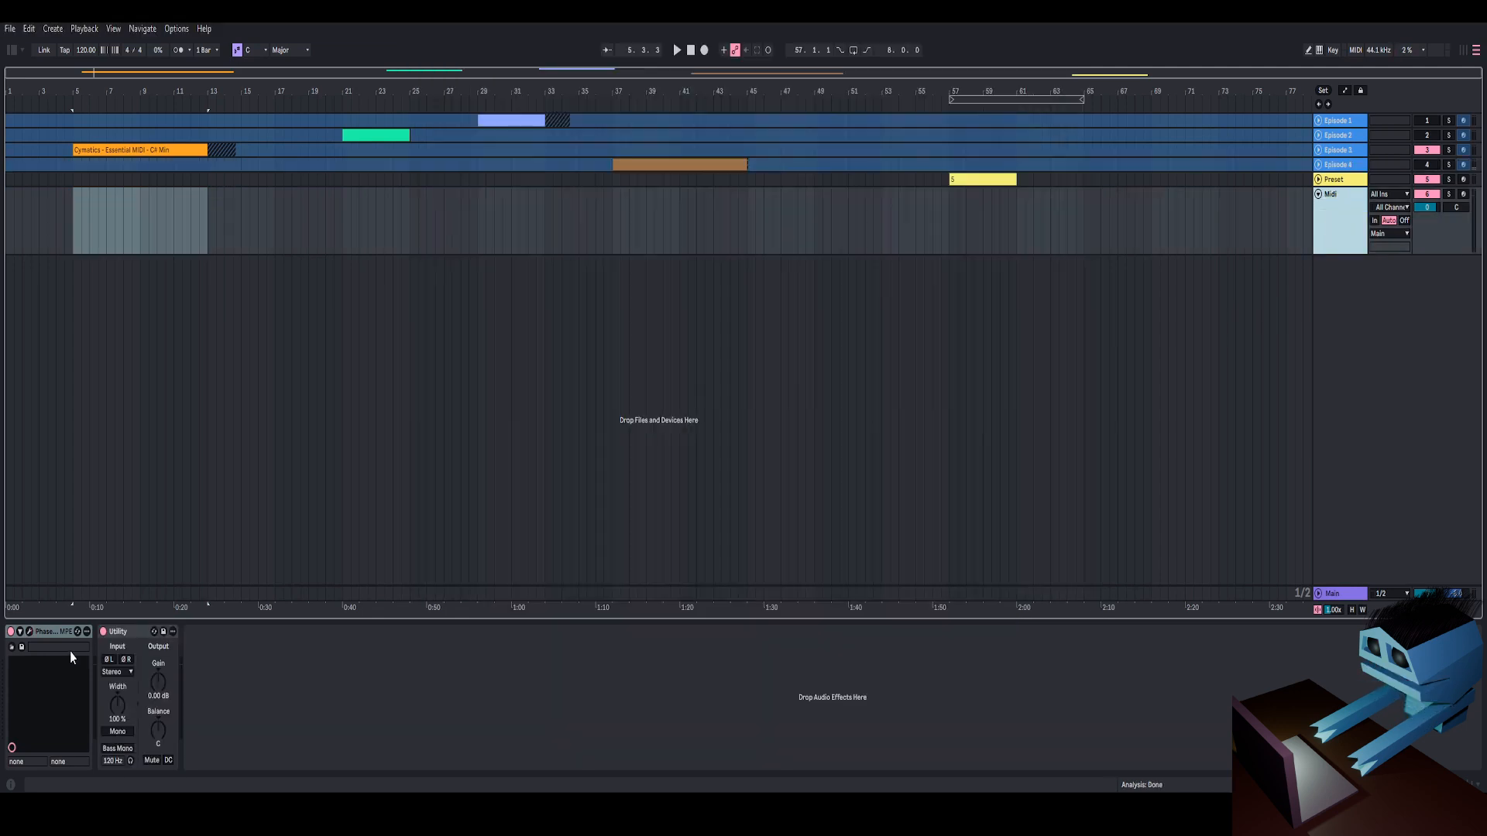
{"action": "left_click", "coordinate": [29, 632]}
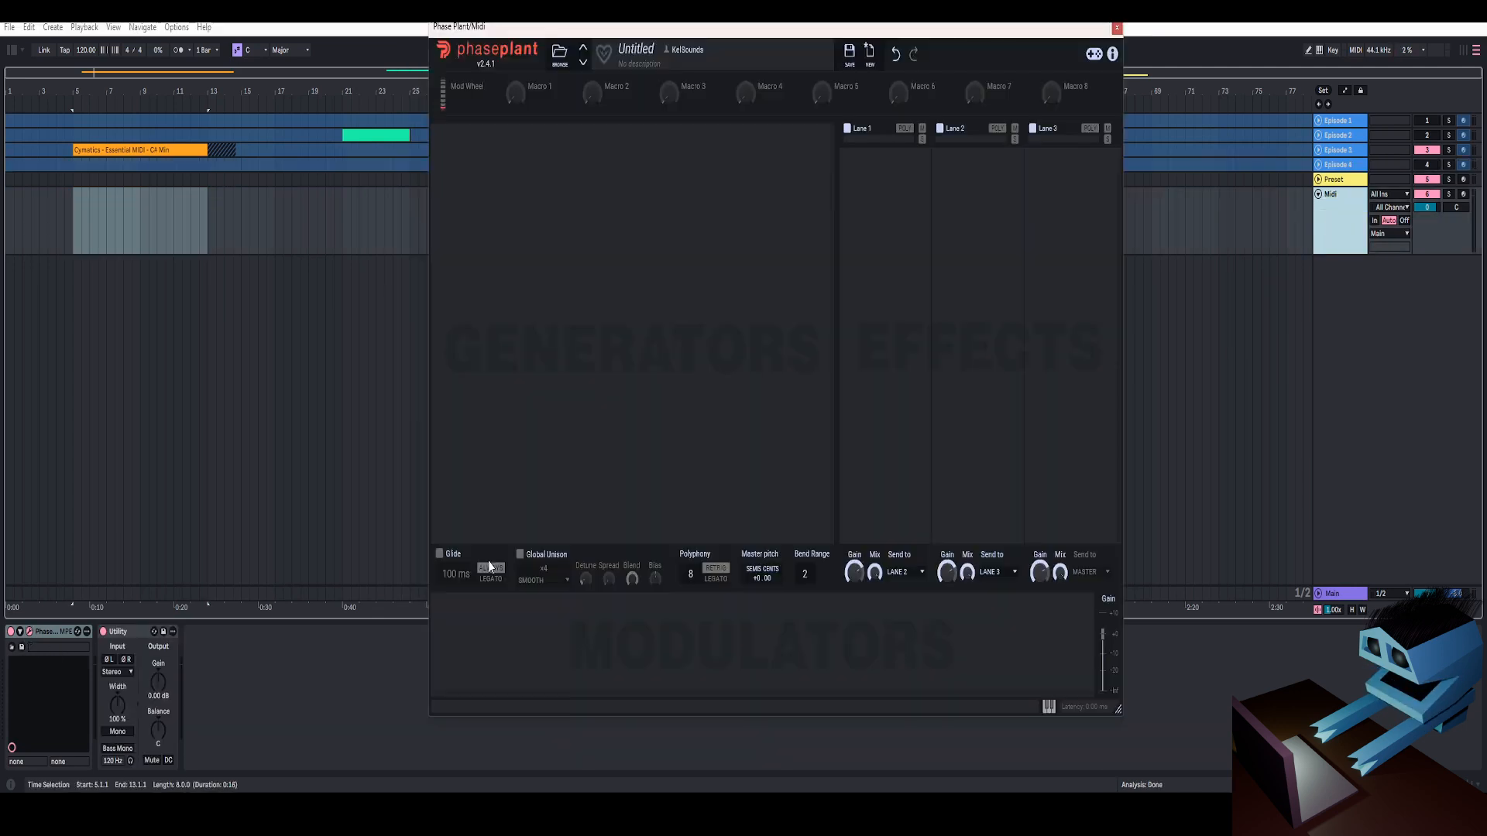
{"action": "left_click", "coordinate": [492, 630]}
{"action": "left_click", "coordinate": [733, 524]}
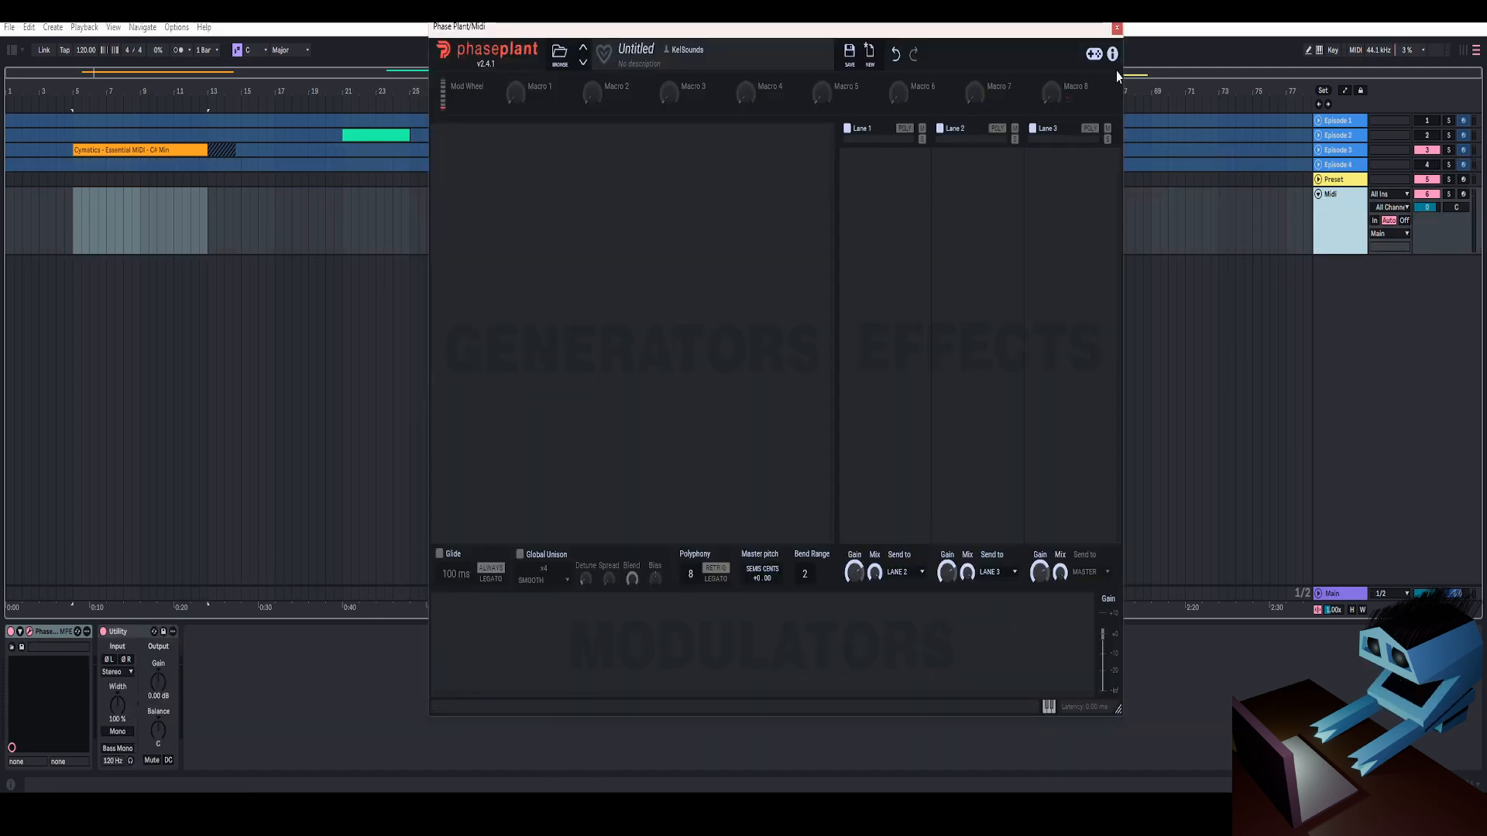
{"action": "left_click", "coordinate": [1117, 29]}
Unfold the Preset track and open its Phase Plant instrument holding the Episode 5 preset
{"action": "left_click", "coordinate": [976, 176]}
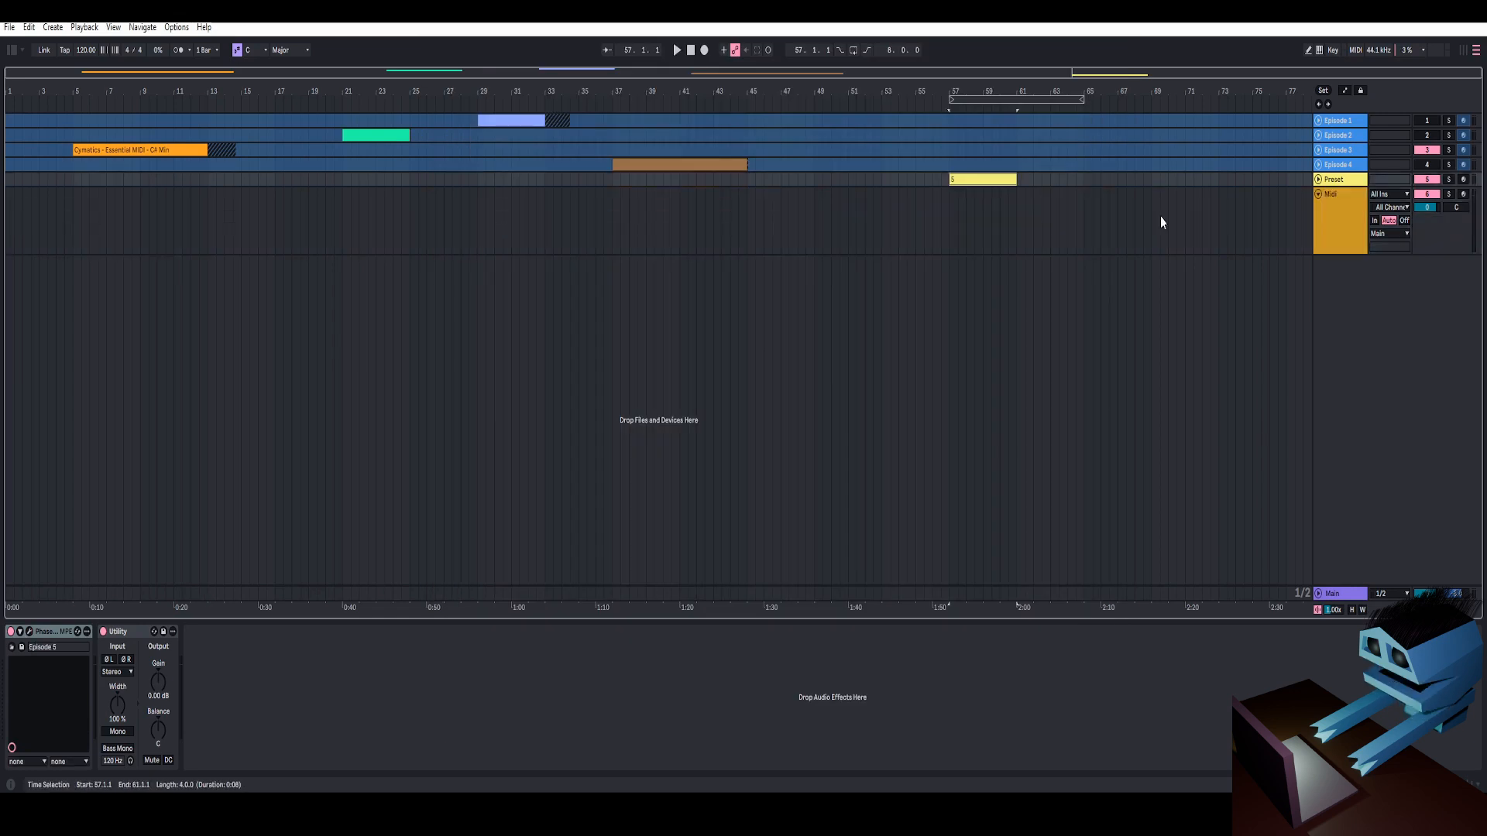
{"action": "left_click", "coordinate": [1318, 179]}
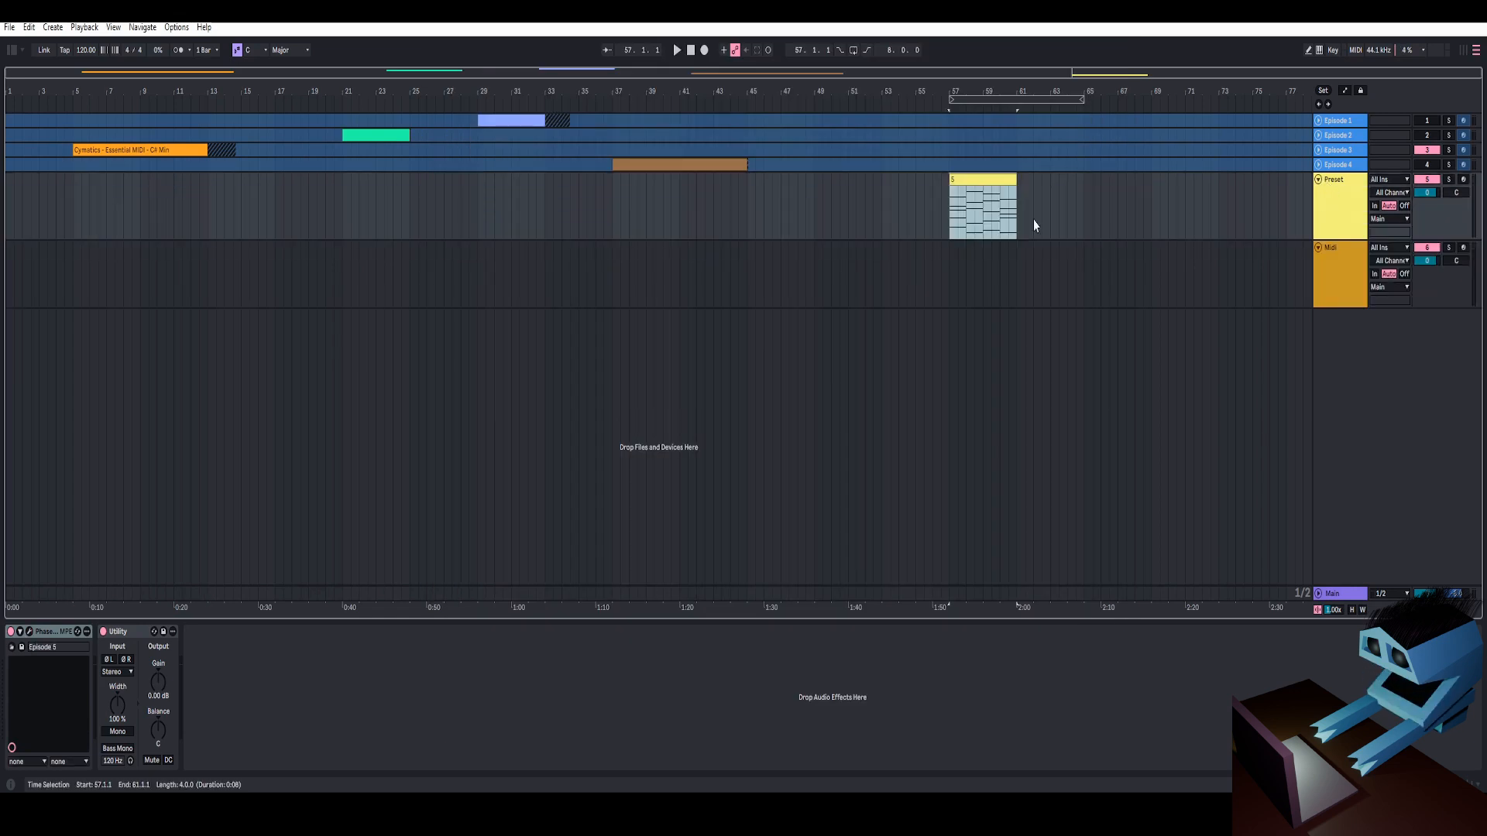
{"action": "left_click", "coordinate": [31, 633]}
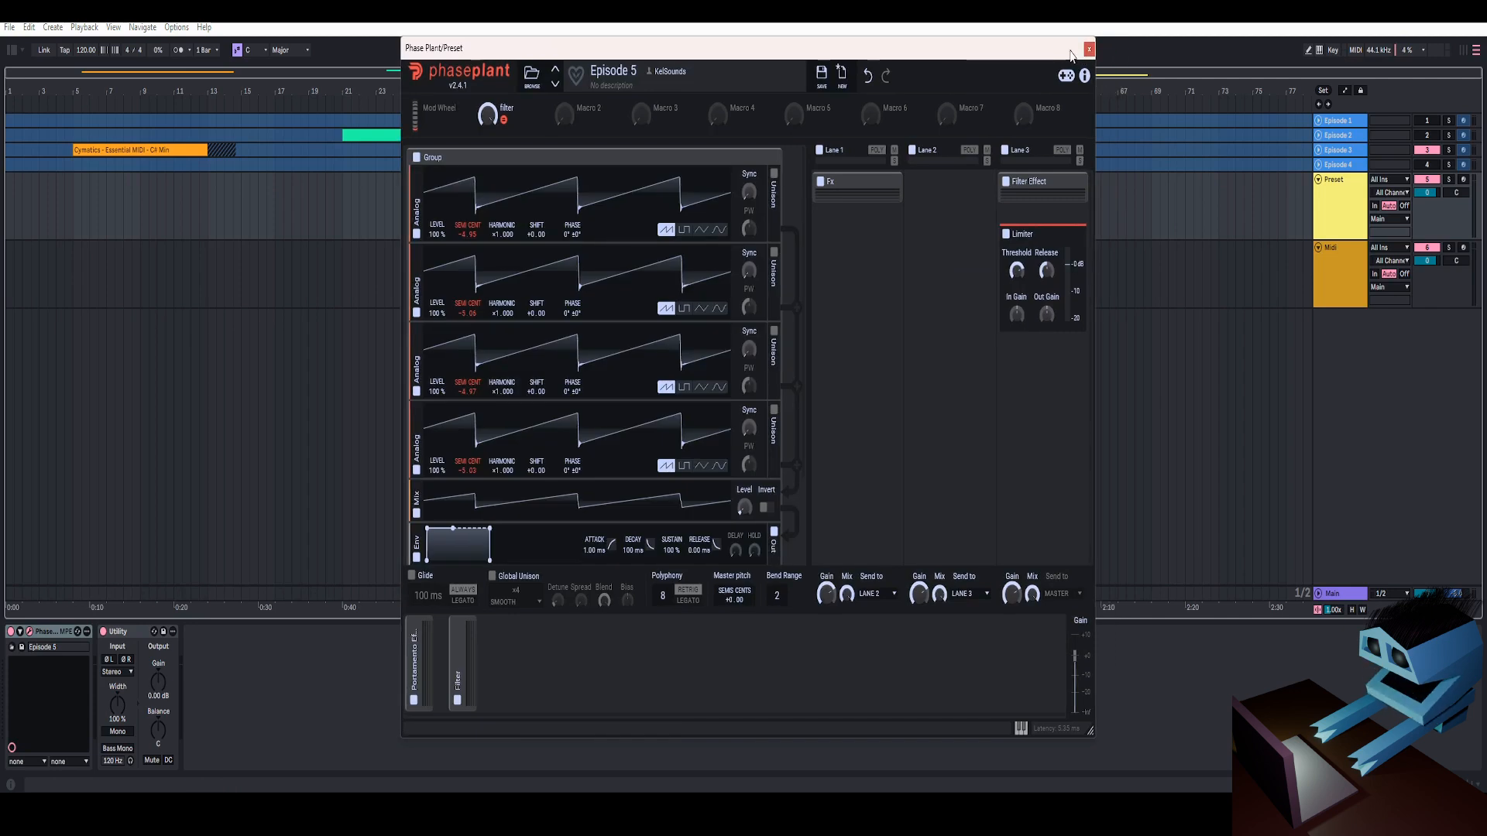
{"action": "left_click", "coordinate": [1089, 50]}
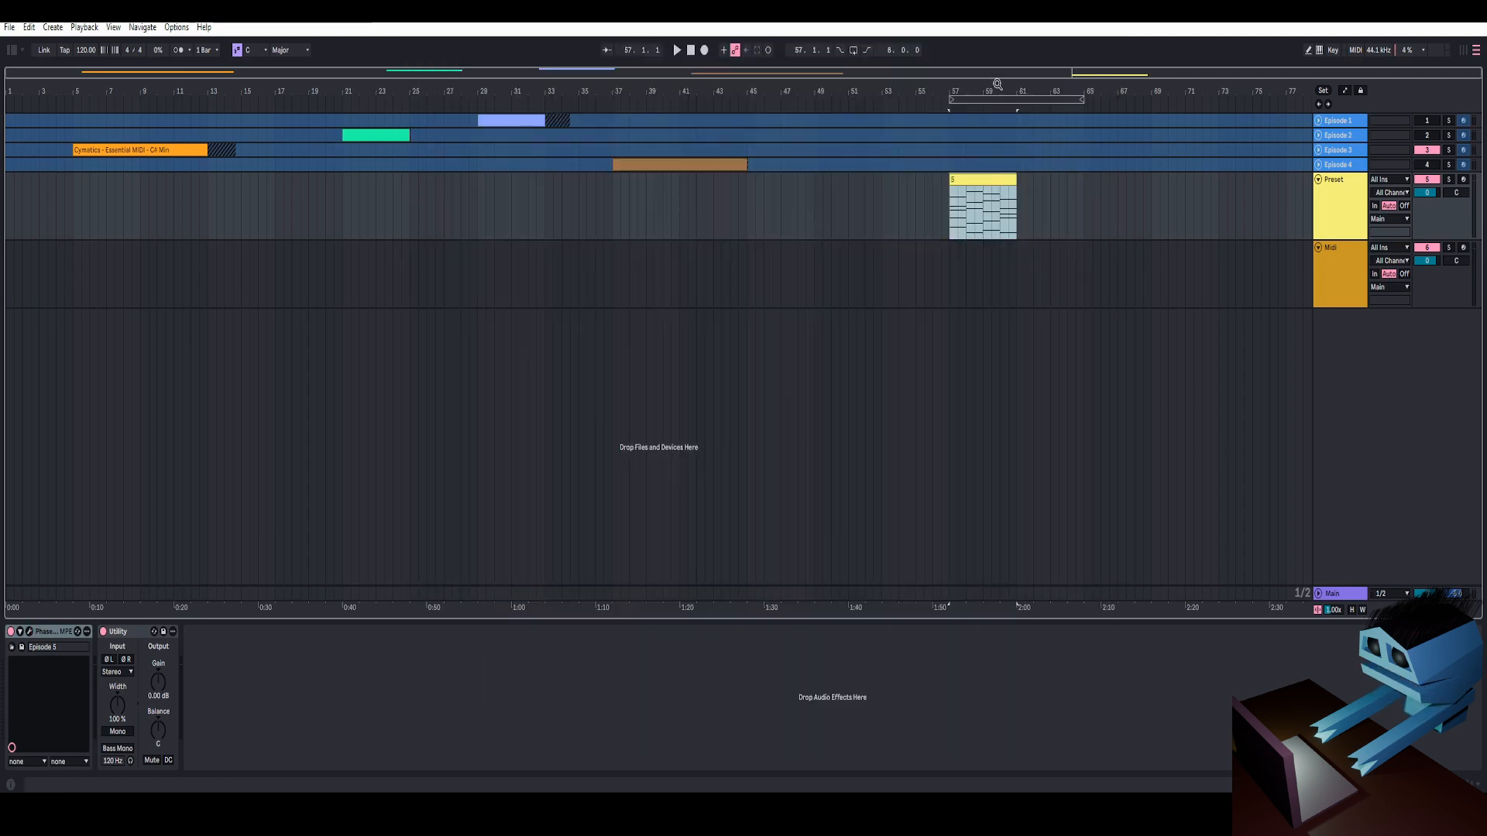
{"action": "left_click", "coordinate": [31, 632]}
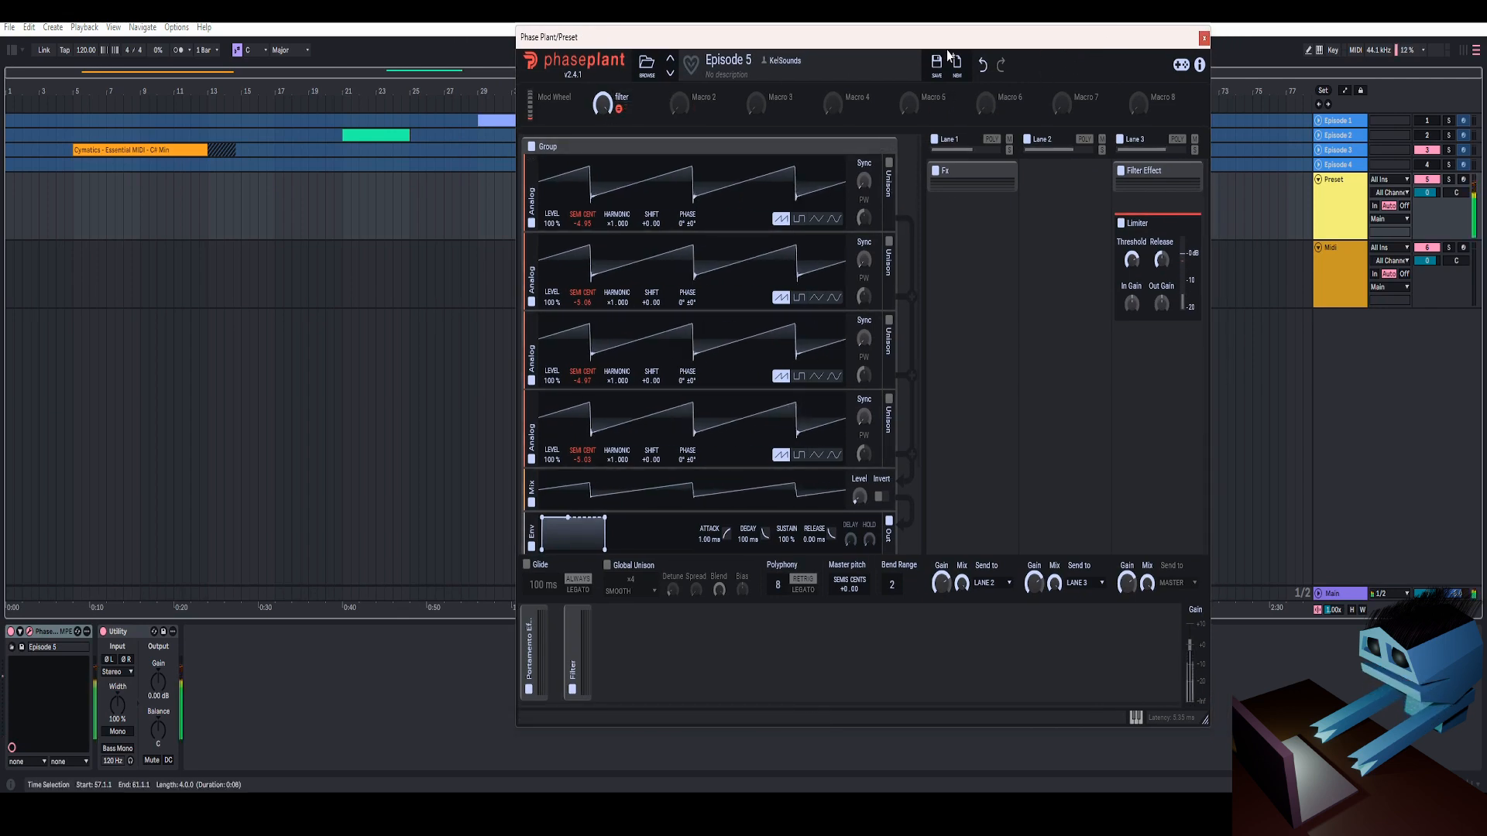
Expand the Portamento and Filter modulator groups, examine the modulators and generator stack, and close the instrument window
{"action": "left_click", "coordinate": [529, 637]}
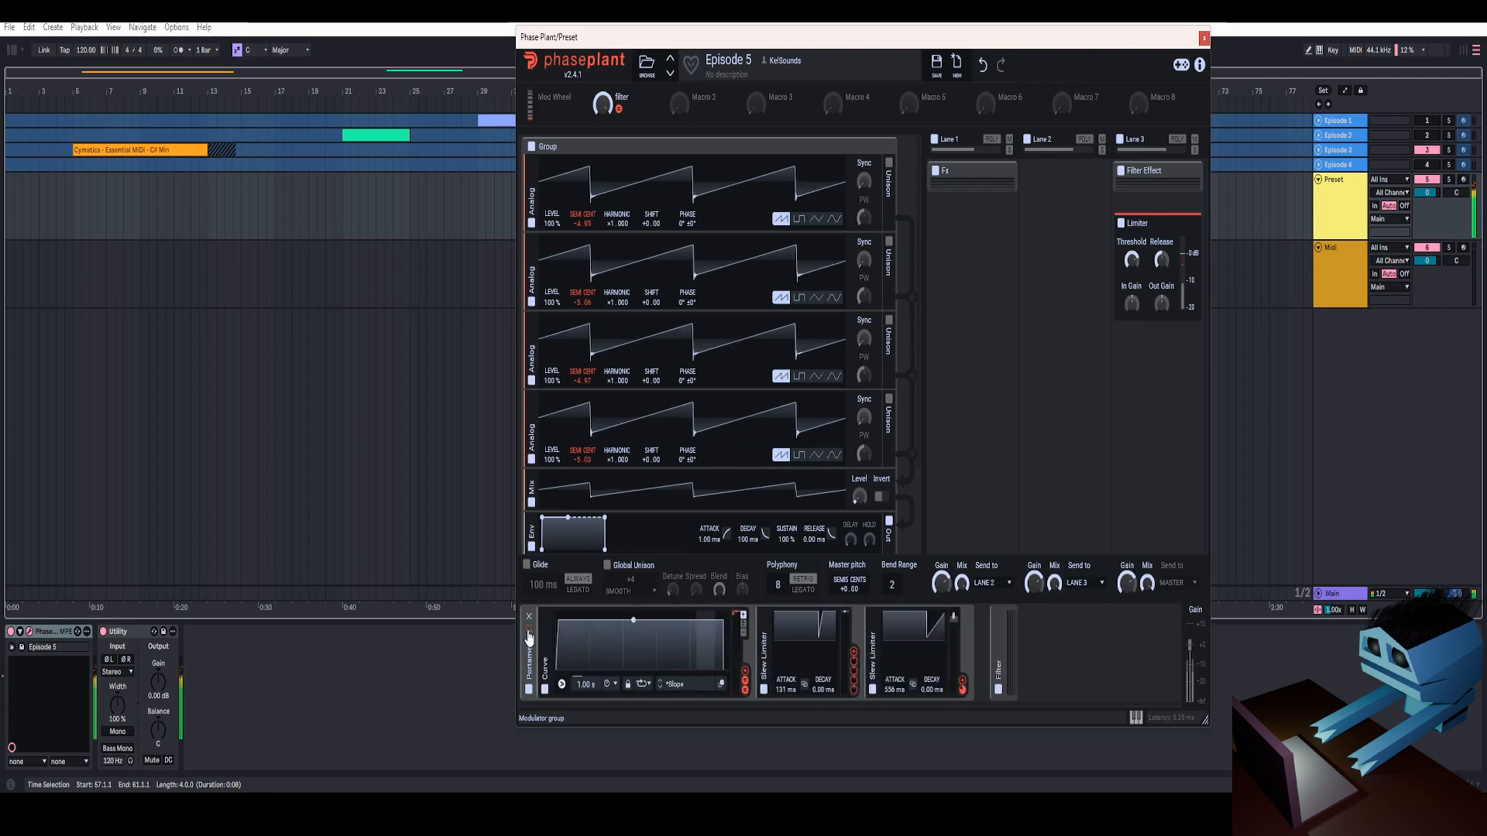
{"action": "left_click", "coordinate": [999, 658]}
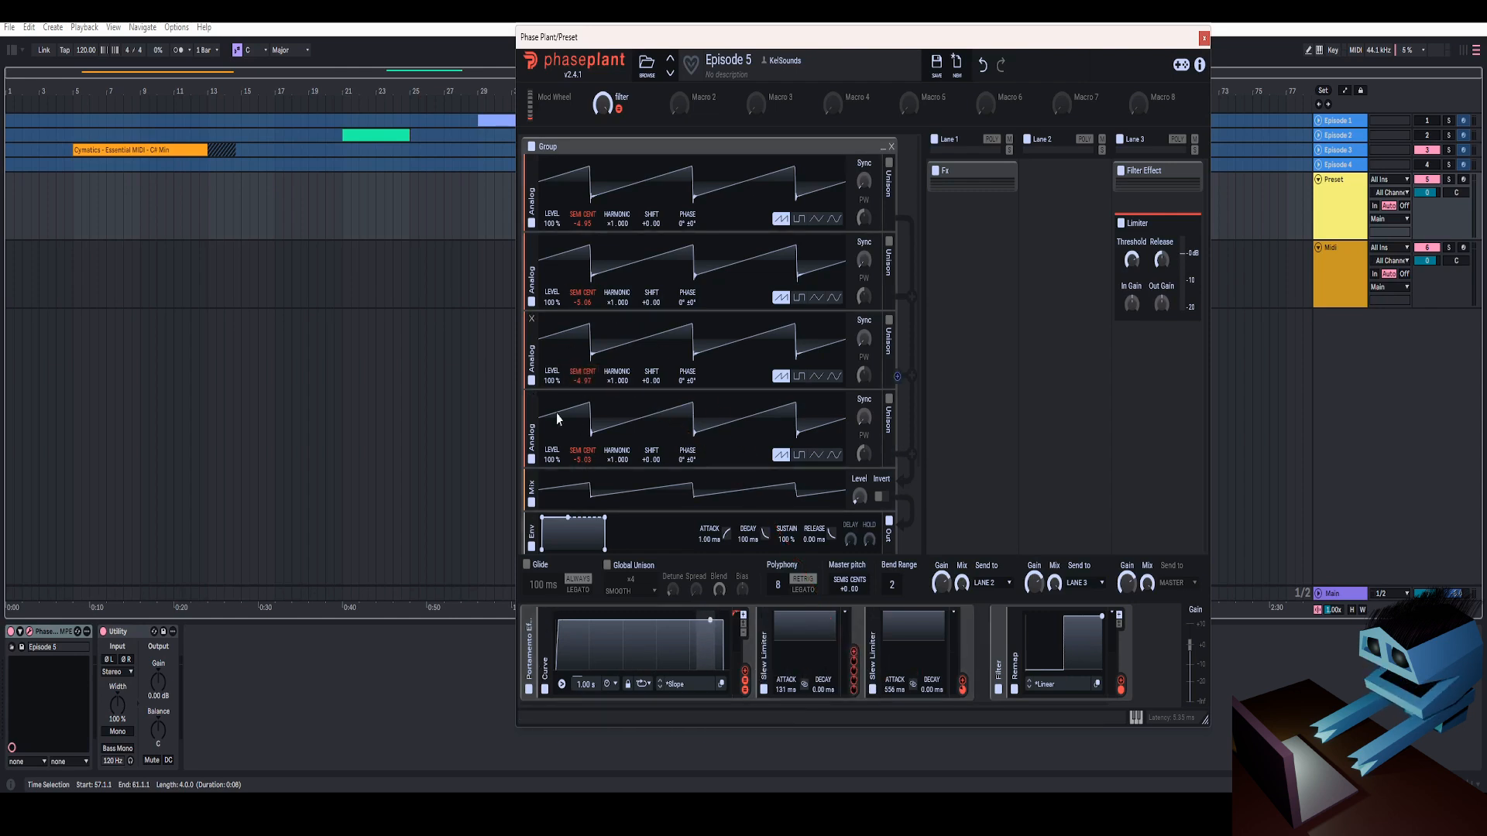
{"action": "scroll", "coordinate": [583, 379], "scroll_direction": "down", "scroll_amount": 2}
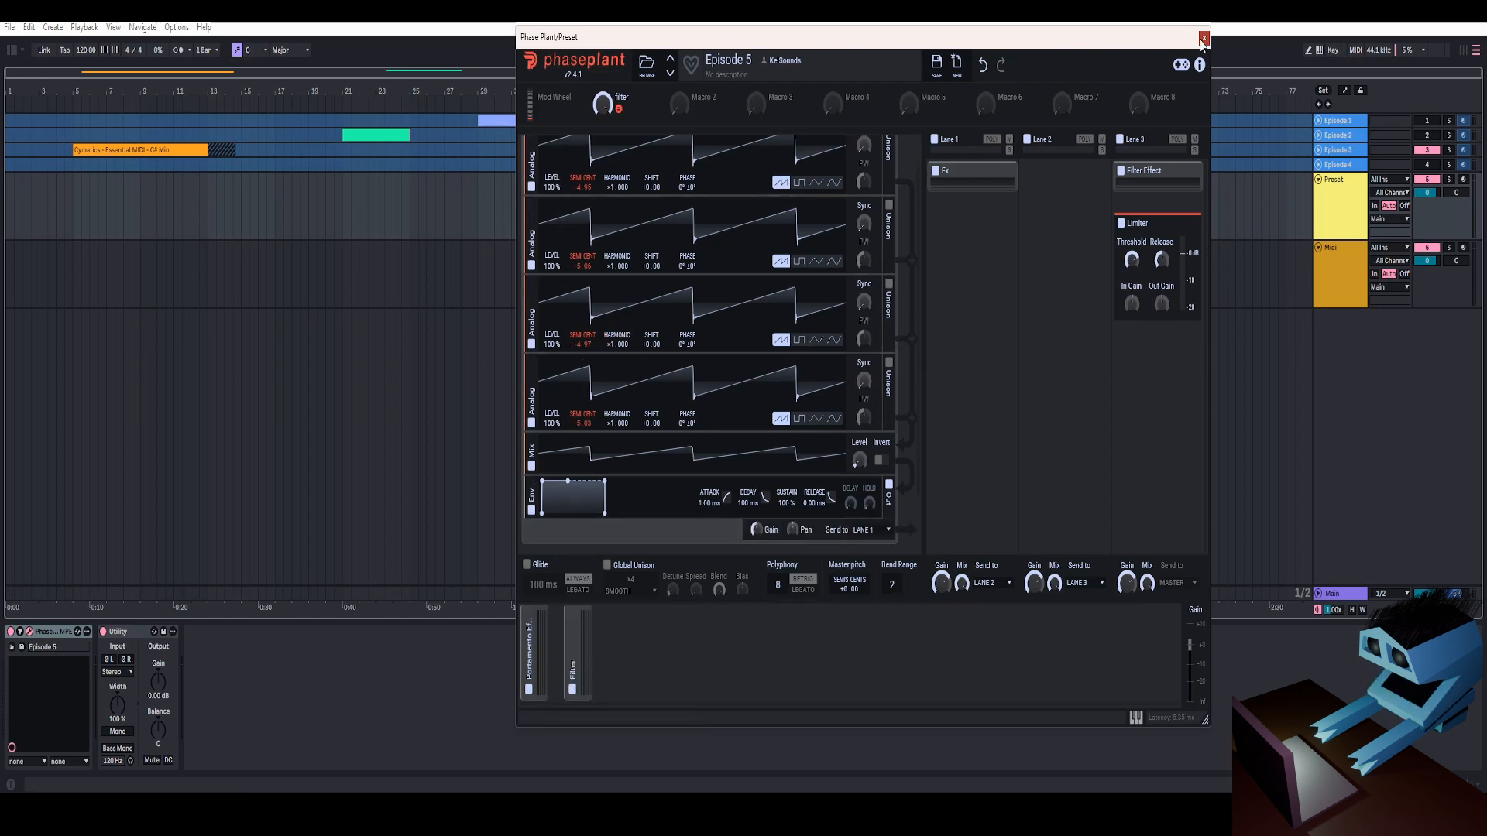
{"action": "left_click", "coordinate": [1203, 38]}
Copy the MIDI clip at bar 57 of the Preset track to bar 65 on the Midi track
{"action": "left_click_drag", "start_coordinate": [1002, 88], "coordinate": [1083, 280]}
{"action": "left_click_drag", "start_coordinate": [1069, 90], "coordinate": [1034, 140]}
{"action": "left_click_drag", "start_coordinate": [1034, 139], "coordinate": [902, 128]}
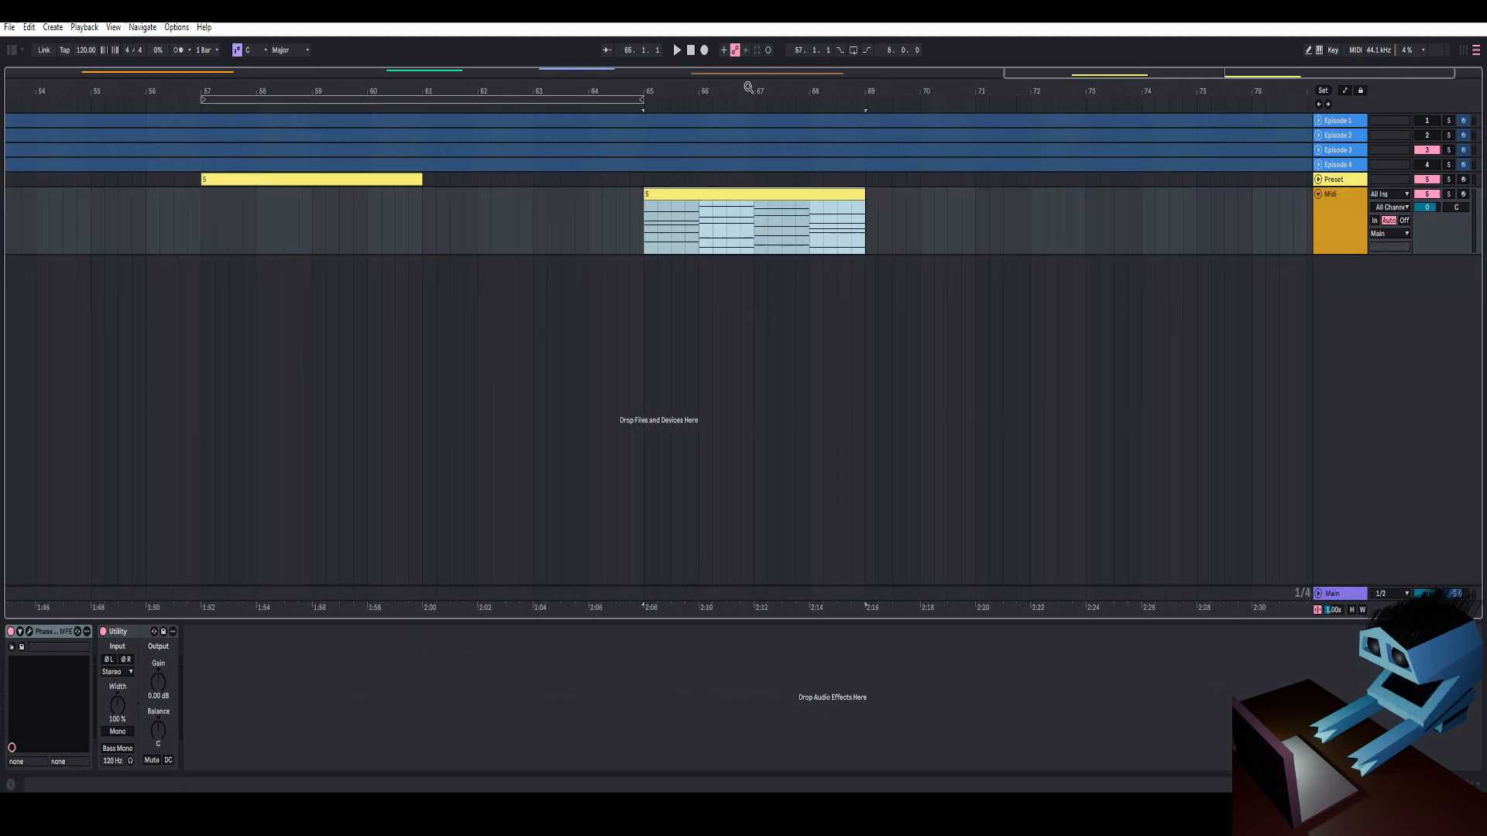
{"action": "left_click_drag", "start_coordinate": [746, 85], "coordinate": [743, 176]}
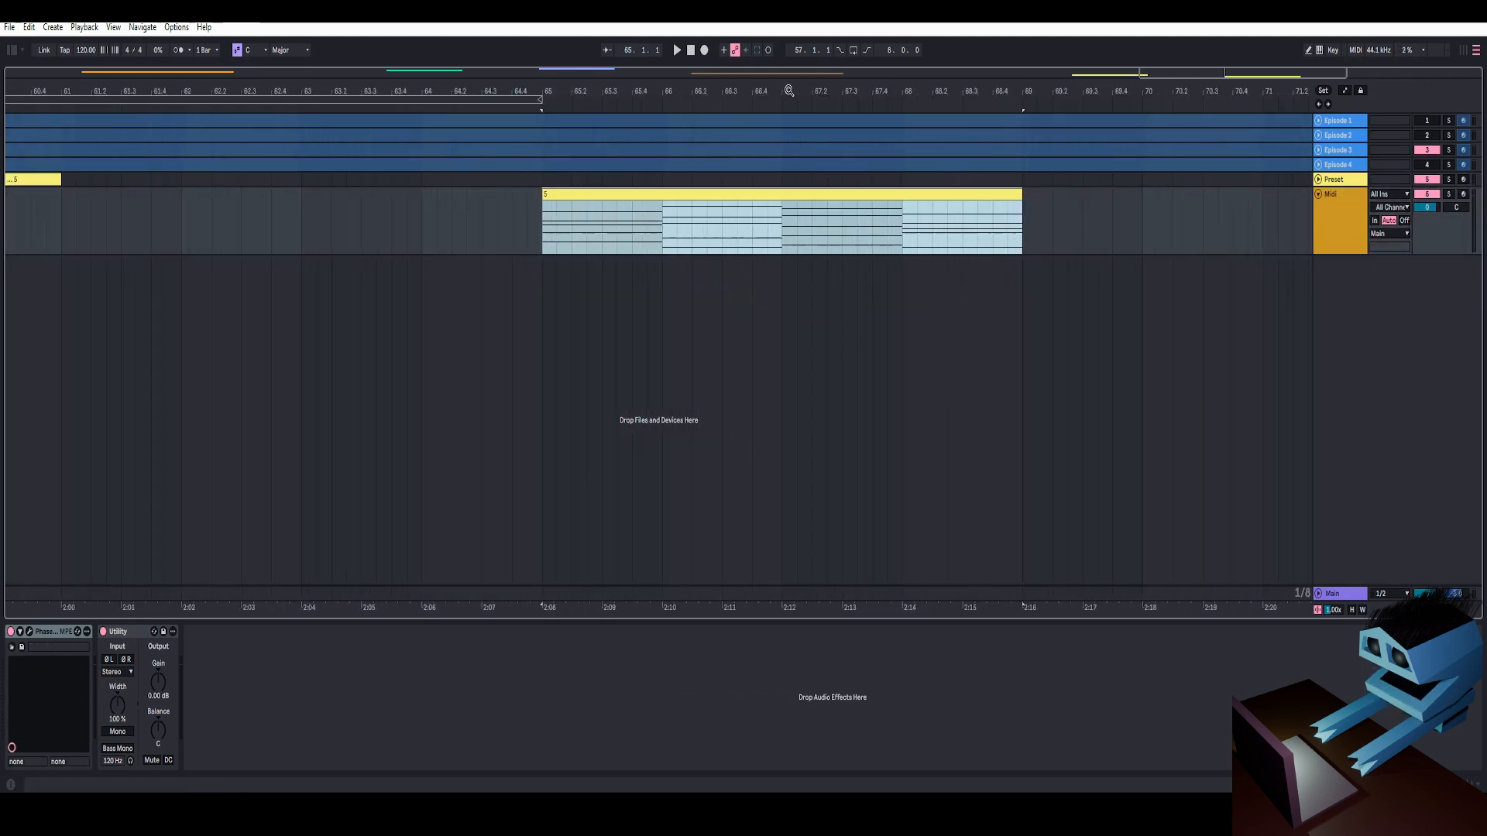
{"action": "left_click_drag", "start_coordinate": [789, 91], "coordinate": [733, 108]}
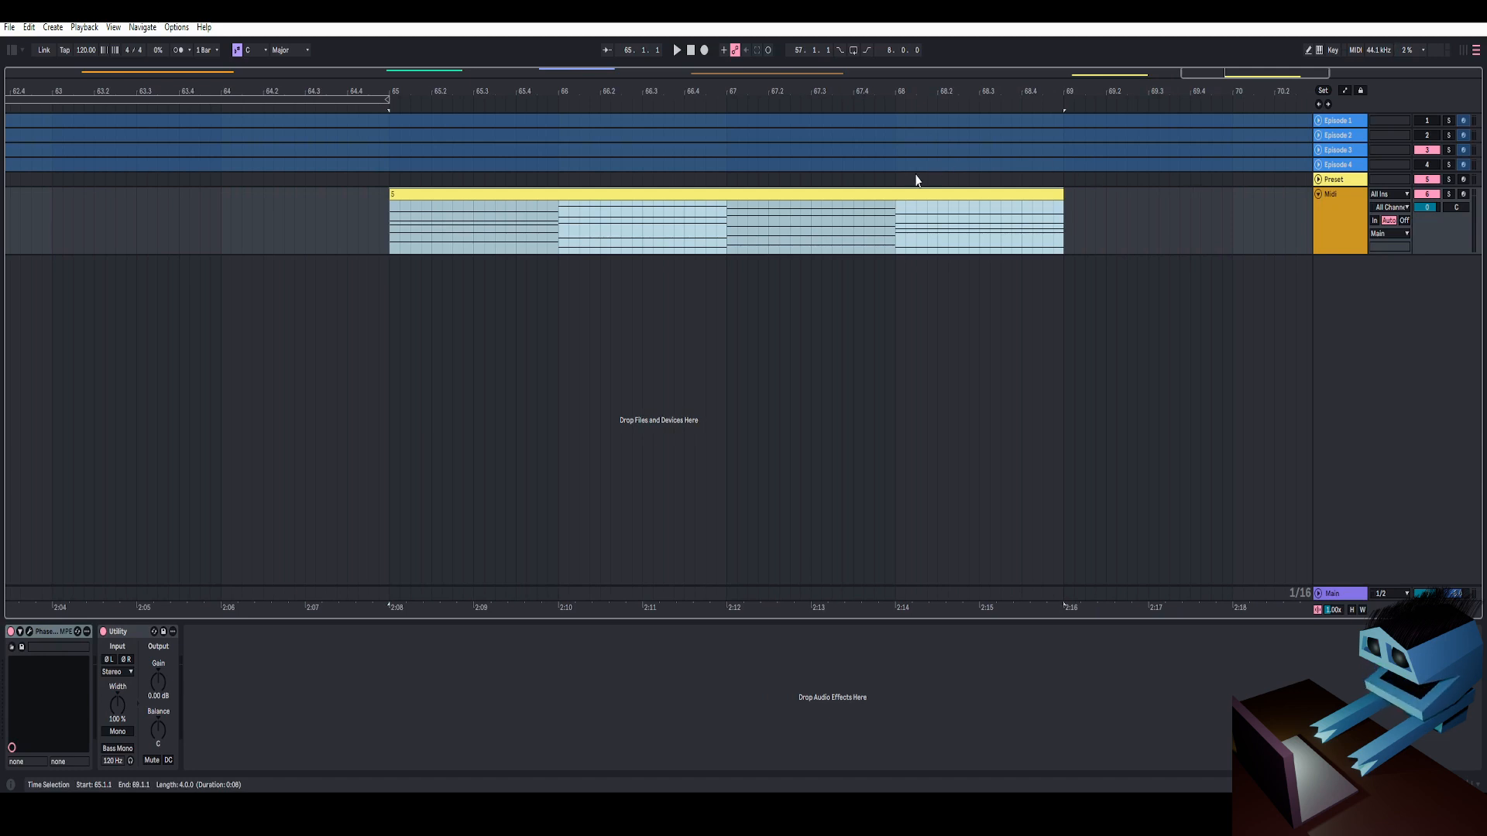
Open the empty Phase Plant on the Midi track, add a Slew Limiter modulator, and reposition the instrument window
{"action": "left_click", "coordinate": [19, 633]}
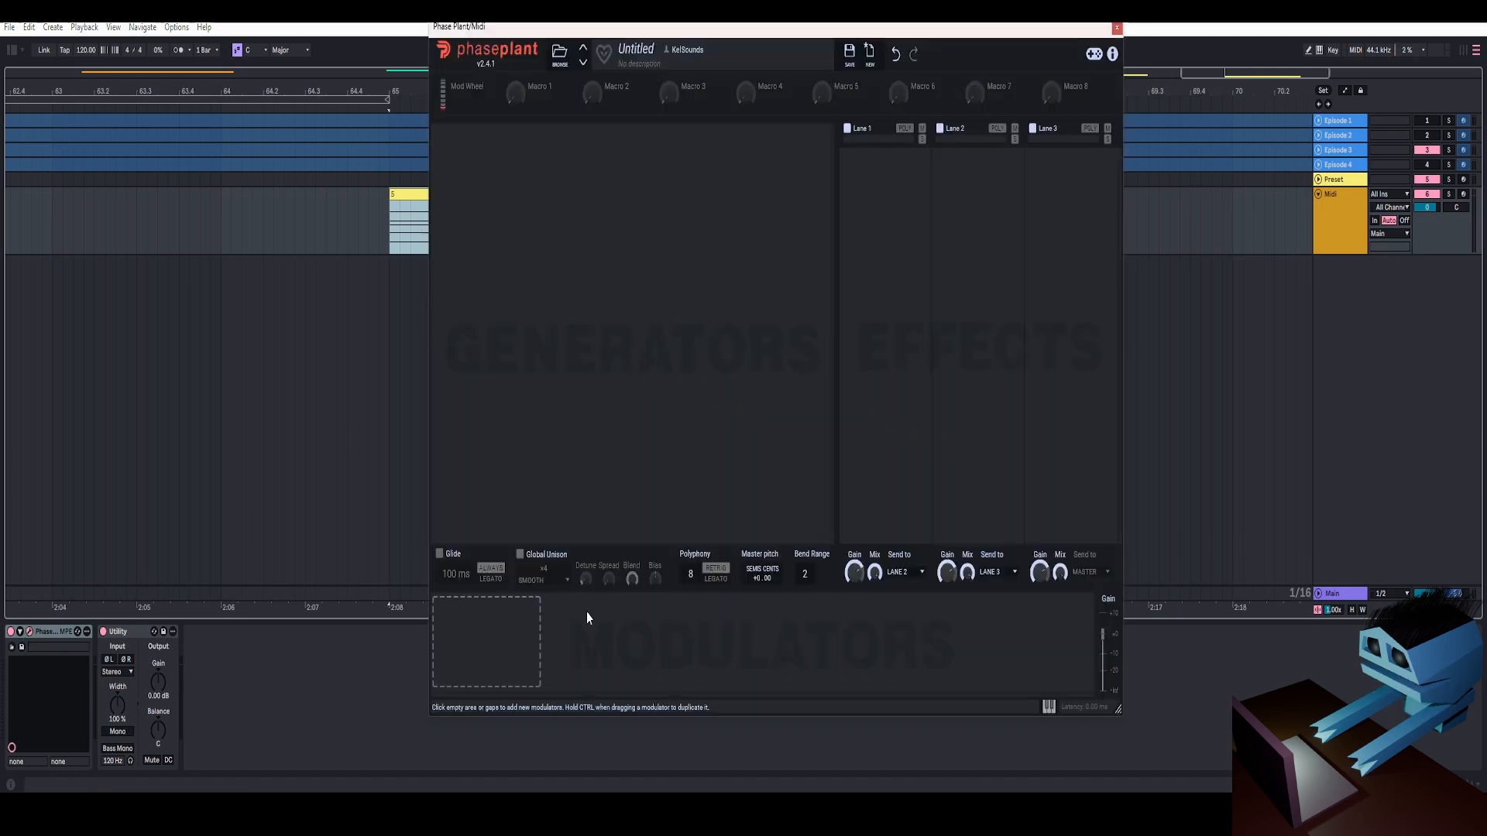
{"action": "left_click", "coordinate": [496, 643]}
{"action": "left_click", "coordinate": [675, 644]}
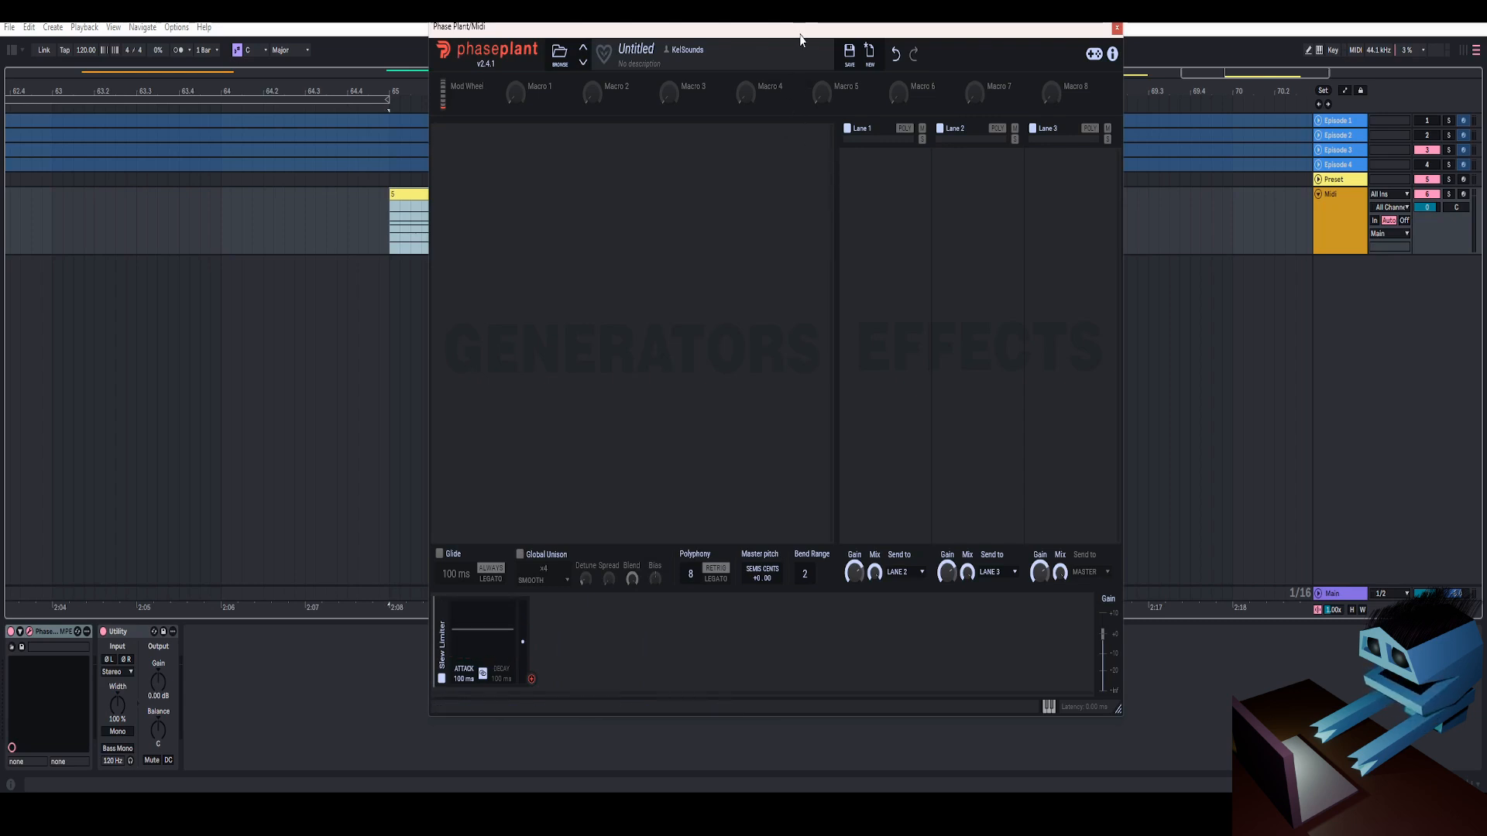
{"action": "left_click_drag", "start_coordinate": [801, 37], "coordinate": [779, 37]}
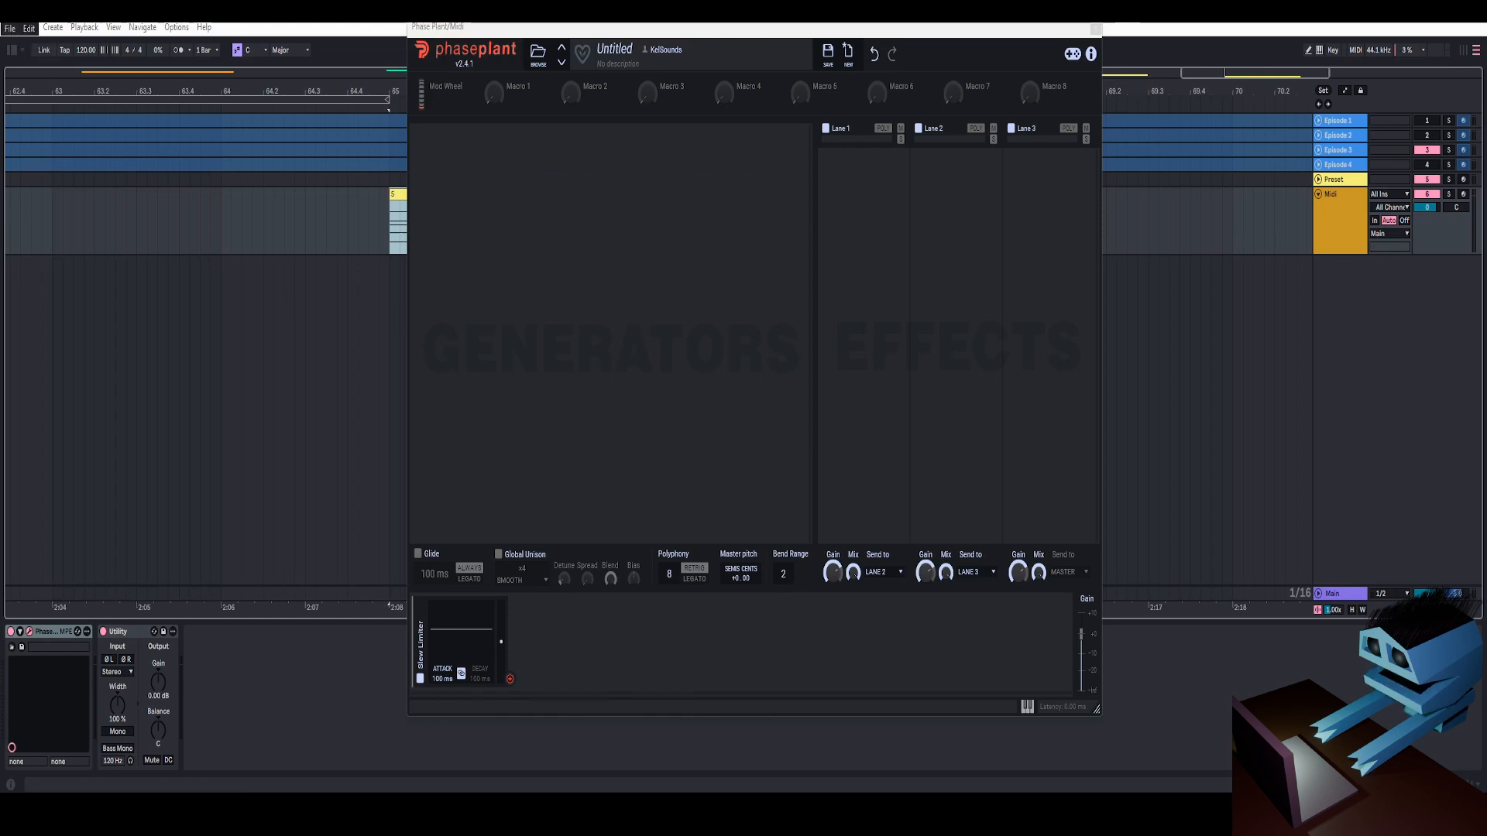
{"action": "left_click_drag", "start_coordinate": [874, 31], "coordinate": [866, 45]}
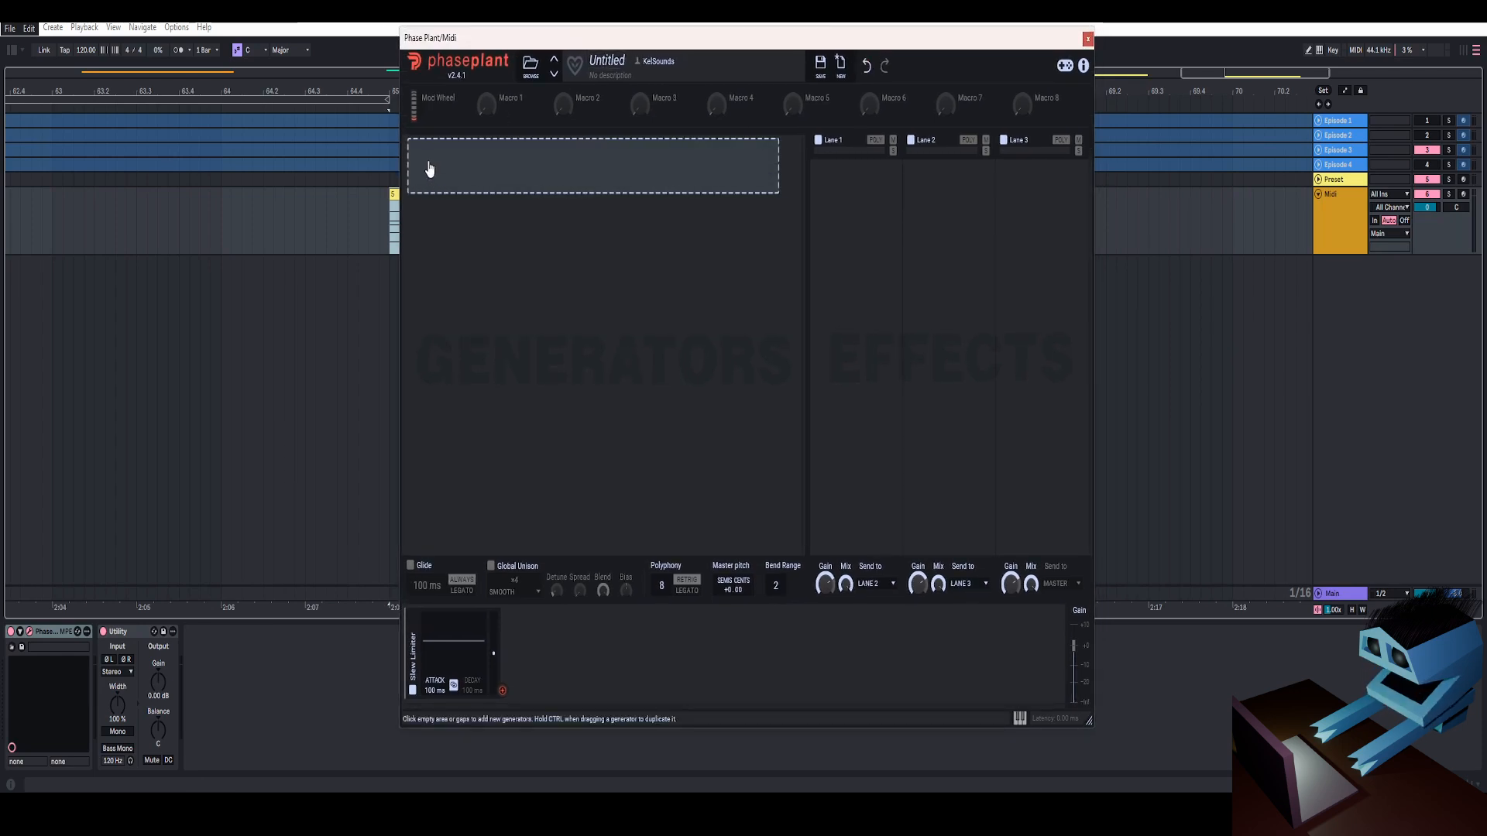
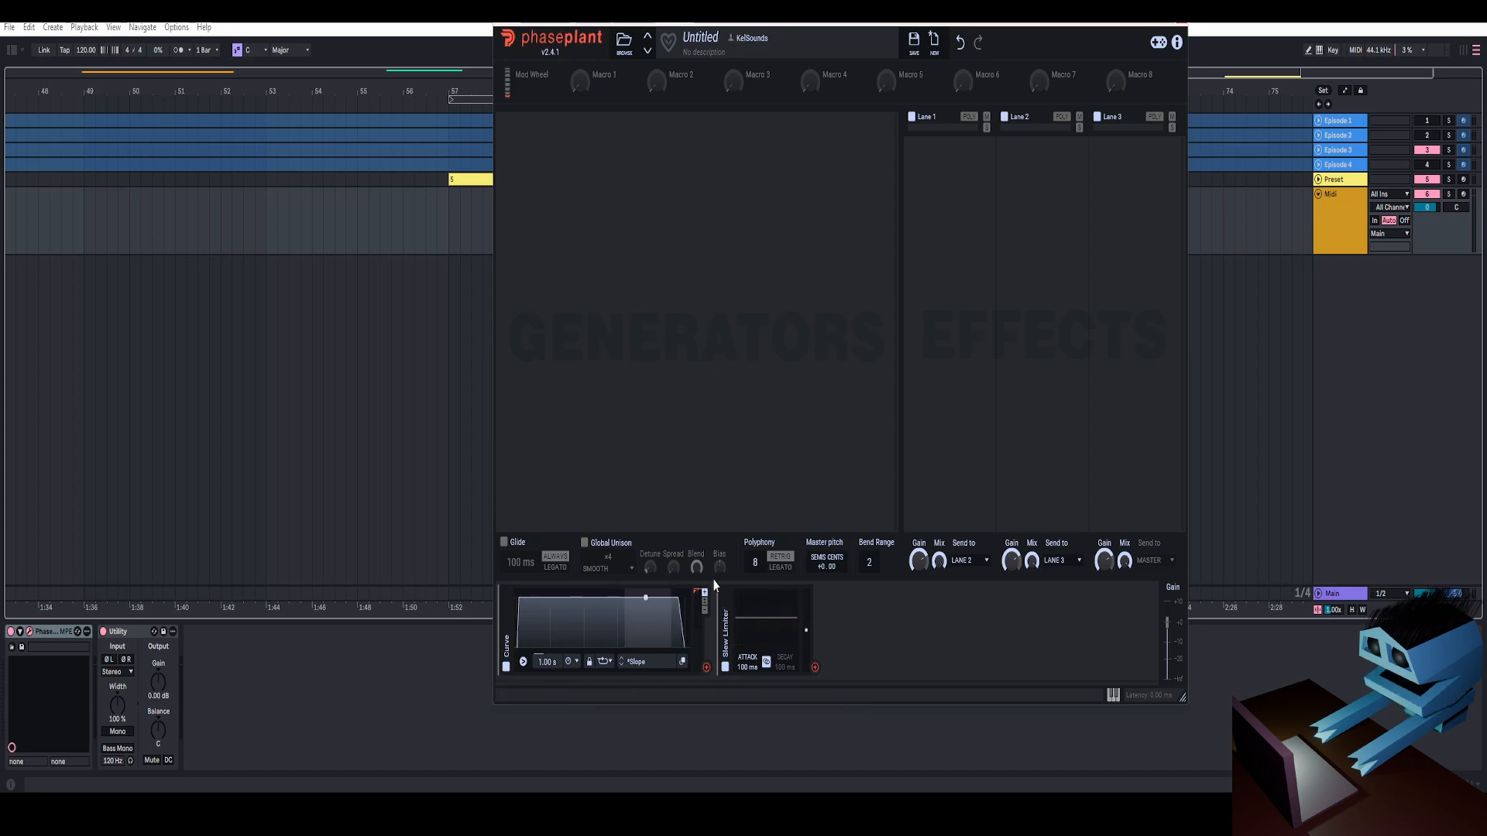
Set the Curve modulator's note trigger to always trigger and route the Curve into the Slew Limiter's input
{"action": "left_click", "coordinate": [518, 655]}
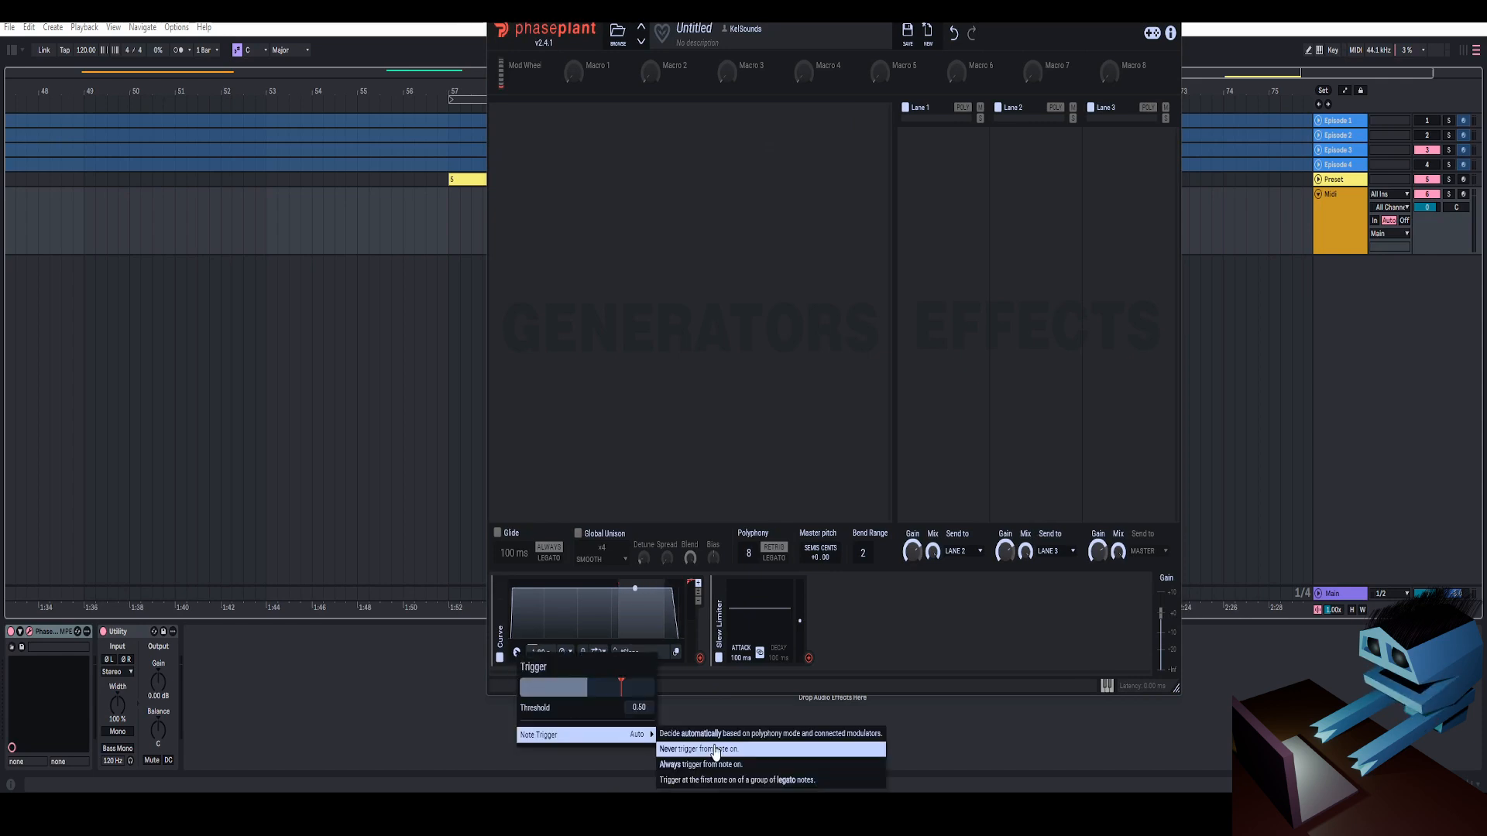
{"action": "left_click", "coordinate": [763, 762]}
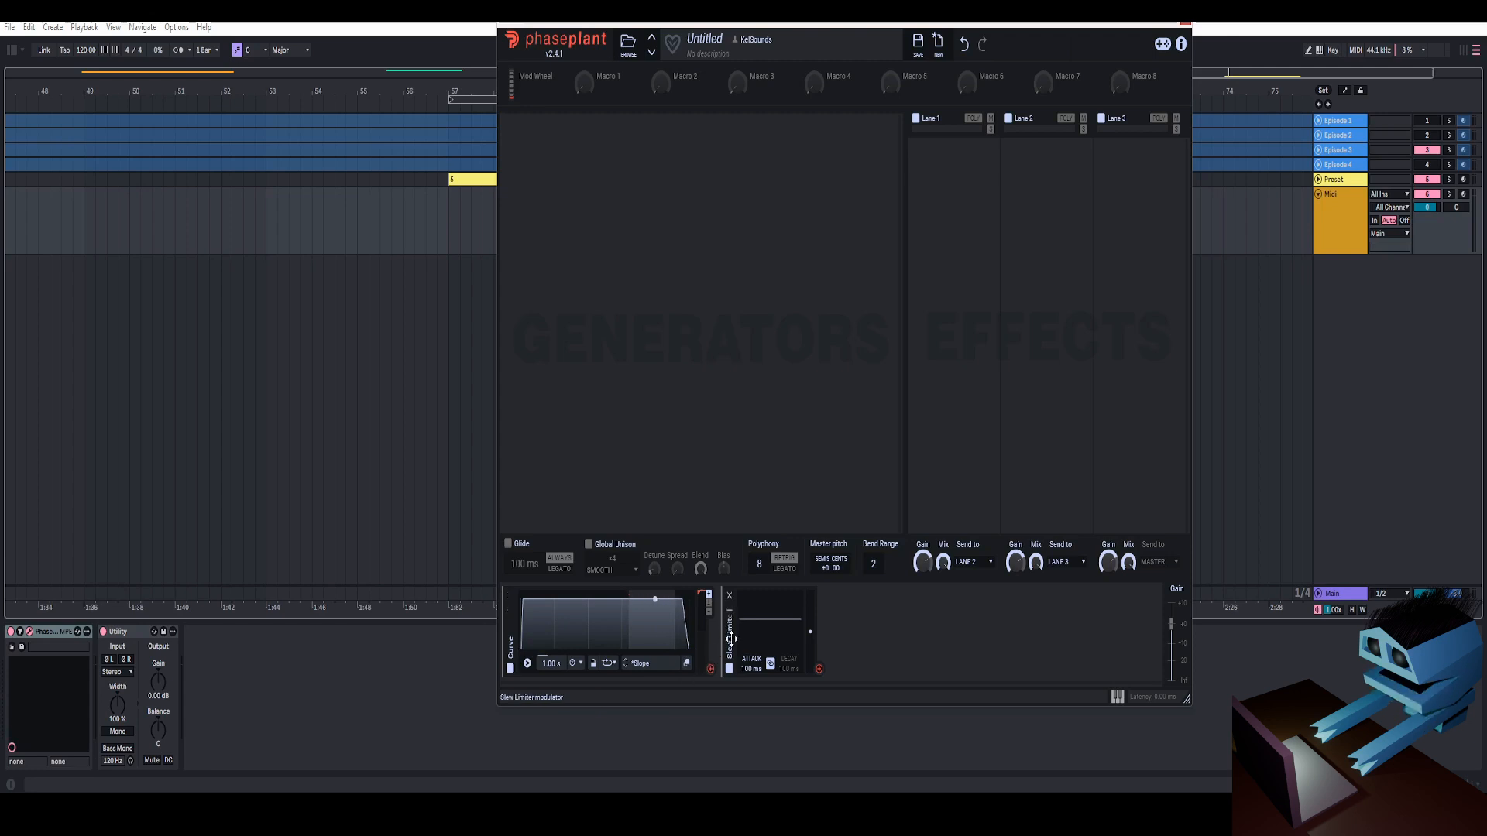
{"action": "left_click", "coordinate": [710, 671]}
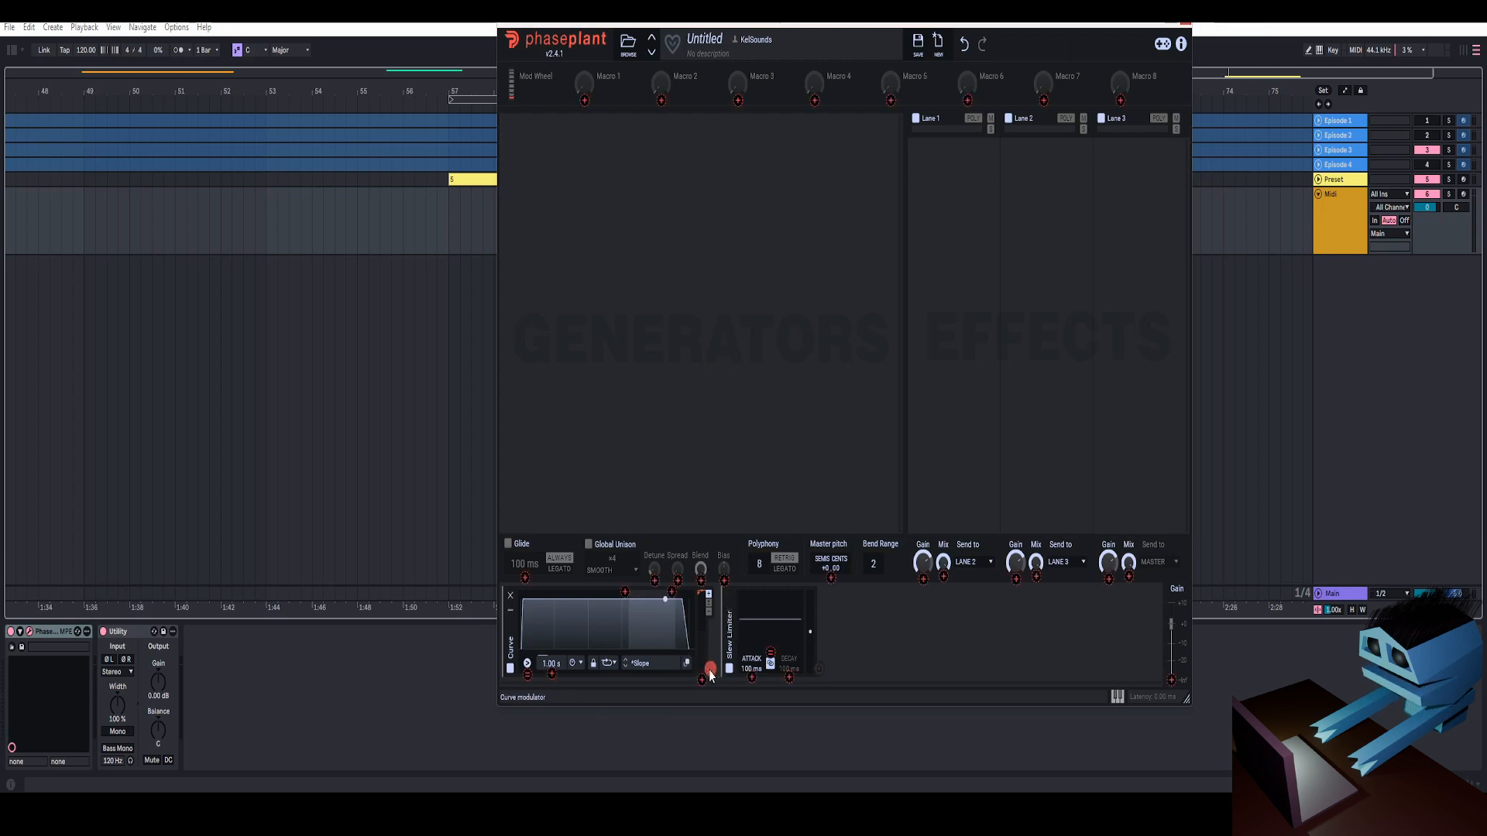
{"action": "left_click", "coordinate": [711, 670]}
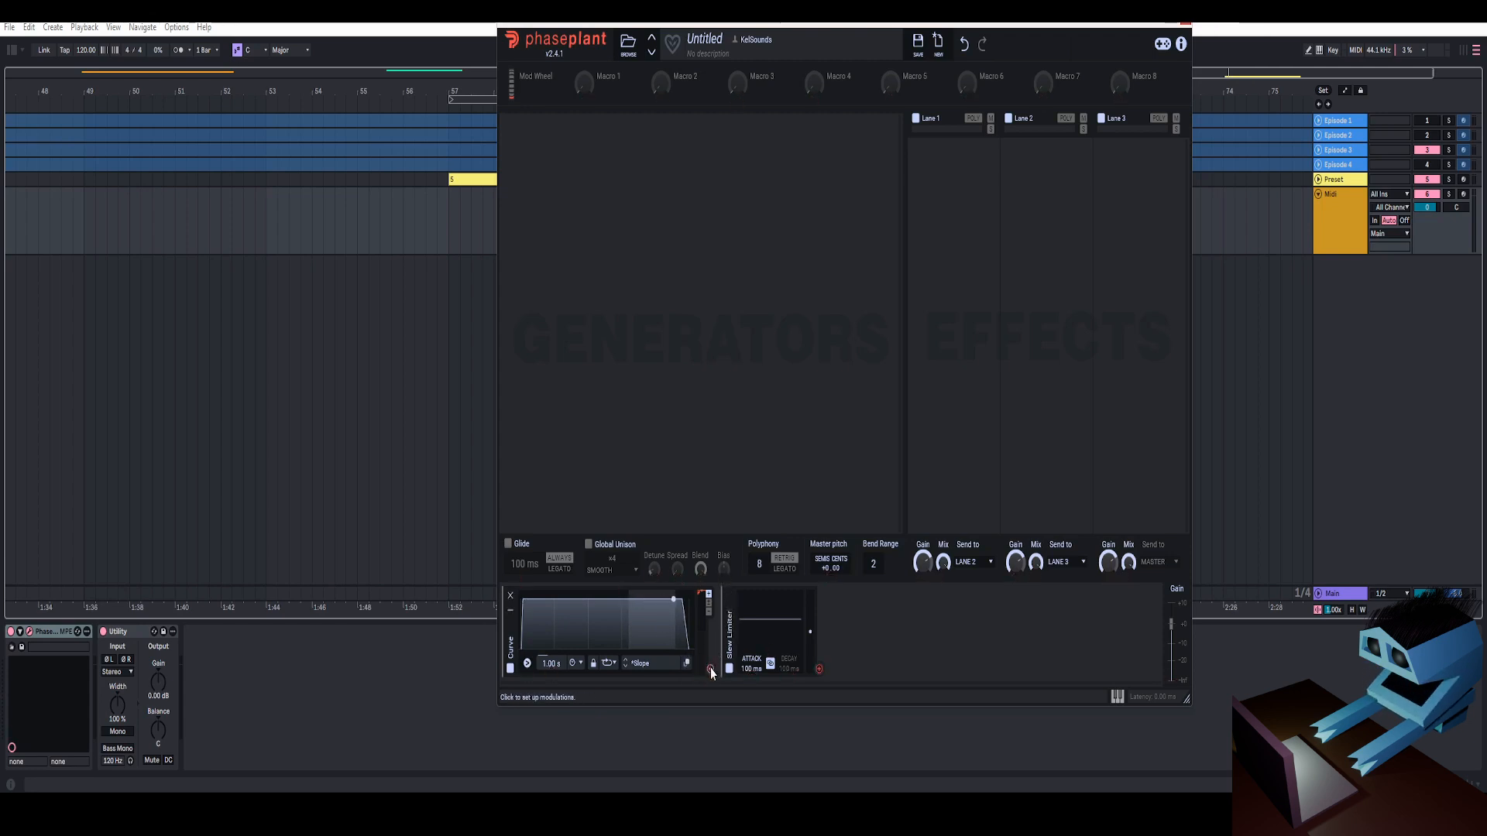
{"action": "left_click_drag", "start_coordinate": [711, 670], "coordinate": [770, 664]}
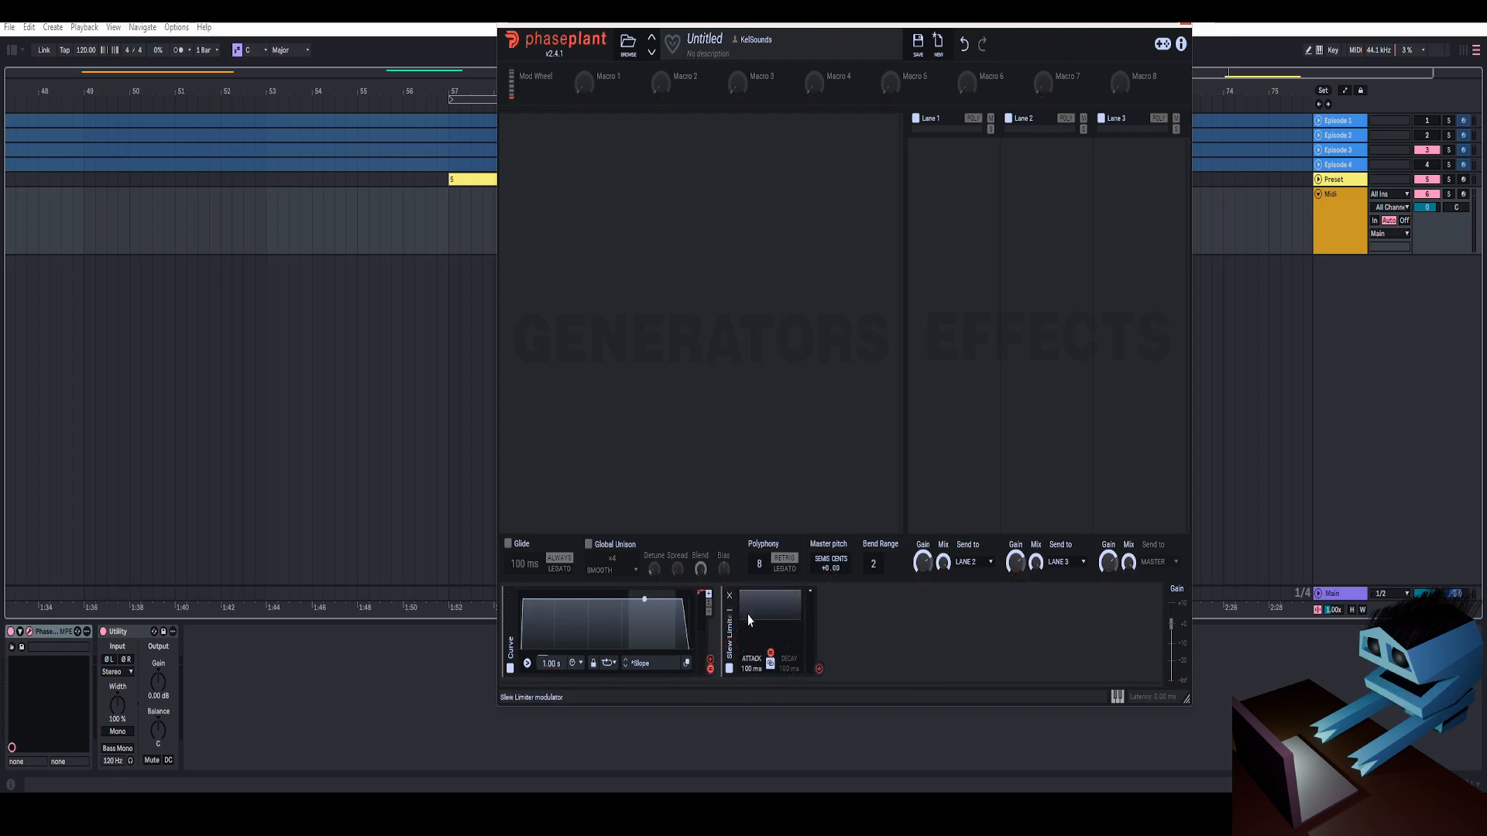
Switch the Curve's loop mode to one-shot and try longer, separate attack and decay times on the Slew Limiter
{"action": "left_click", "coordinate": [608, 663]}
{"action": "left_click", "coordinate": [620, 632]}
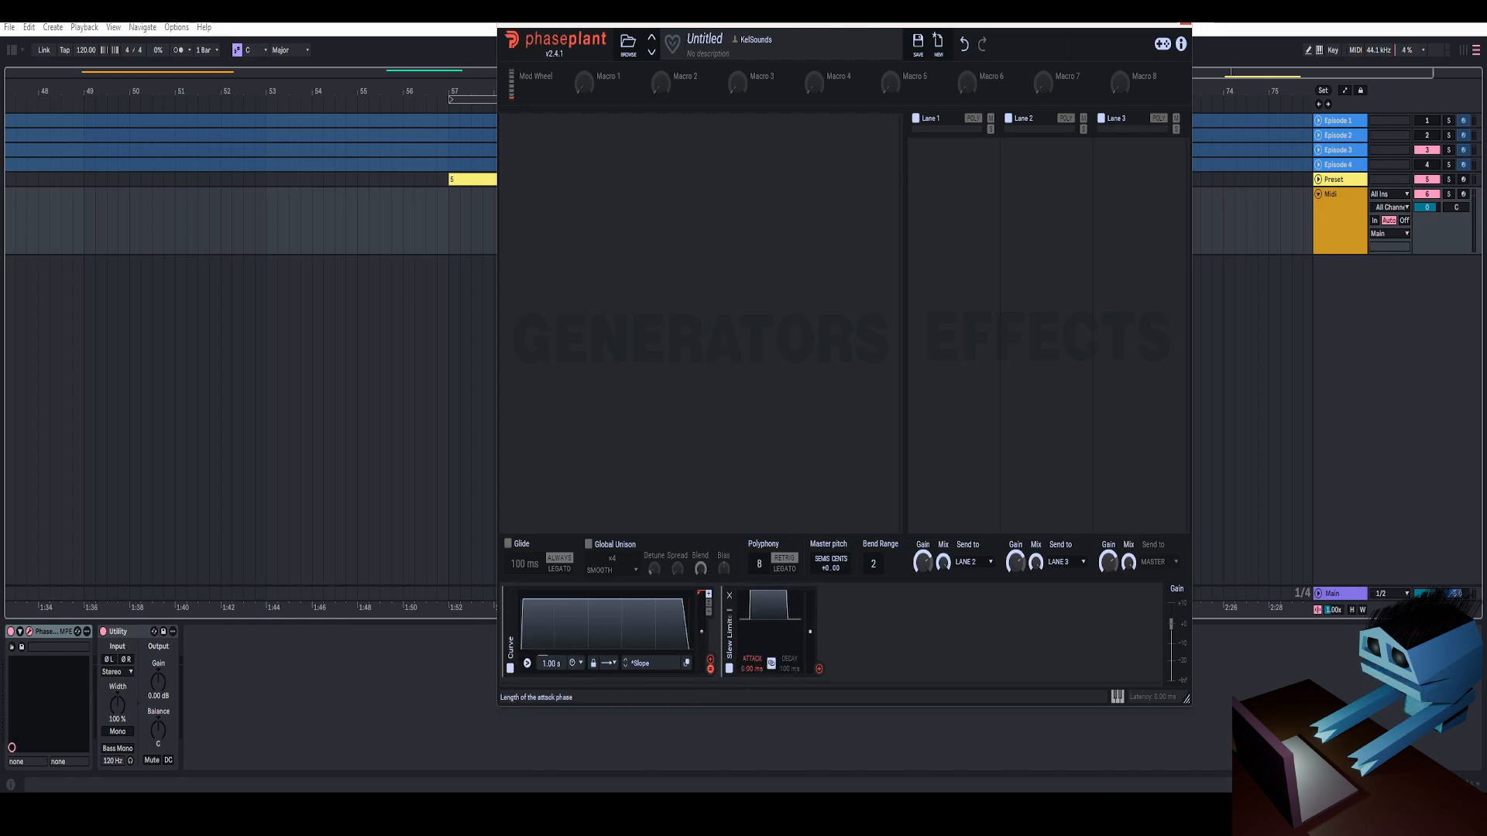
{"action": "left_click_drag", "start_coordinate": [751, 668], "coordinate": [751, 610]}
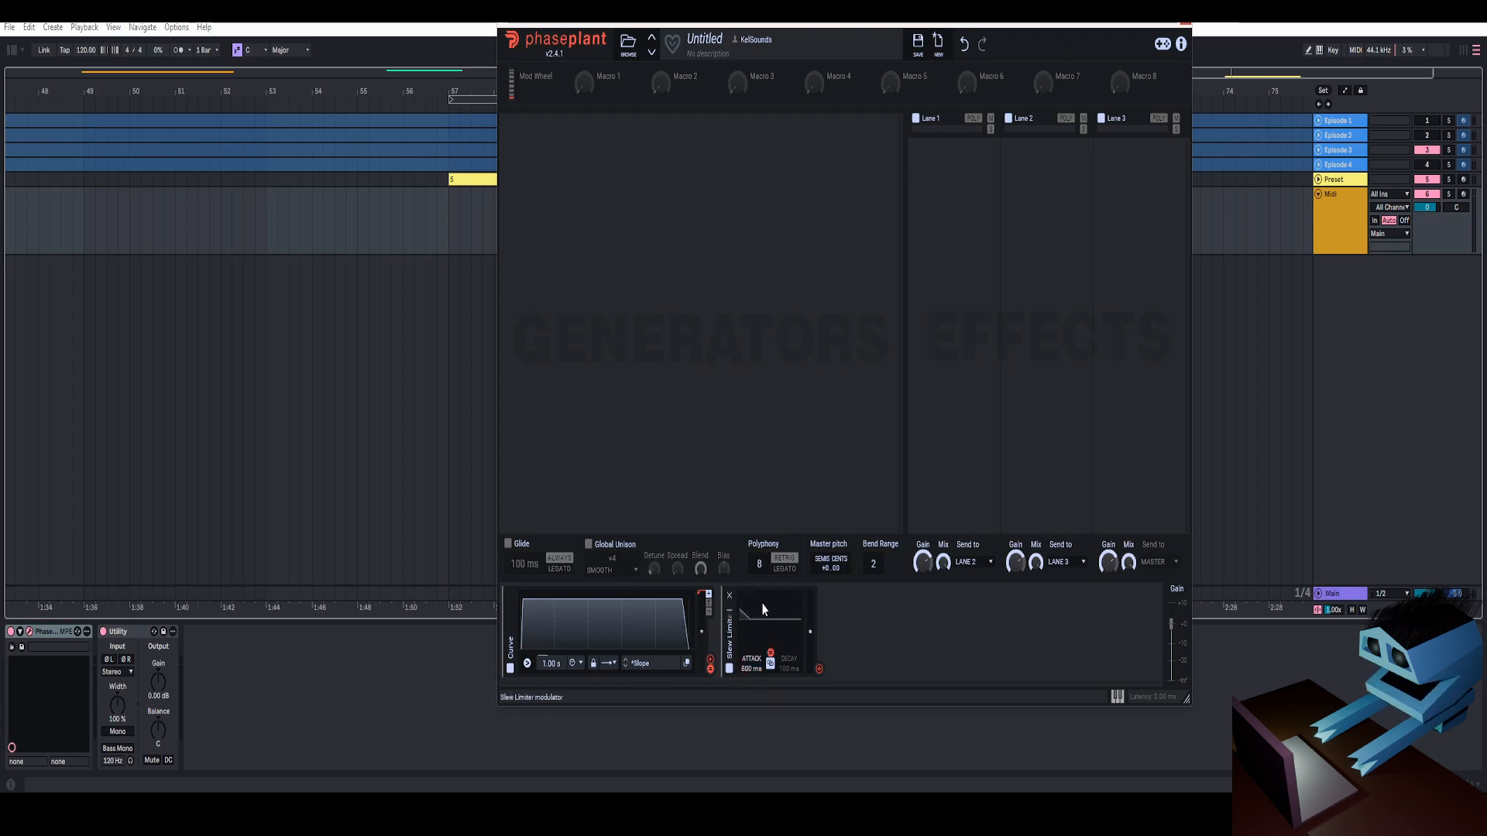
{"action": "left_click_drag", "start_coordinate": [789, 666], "coordinate": [788, 694]}
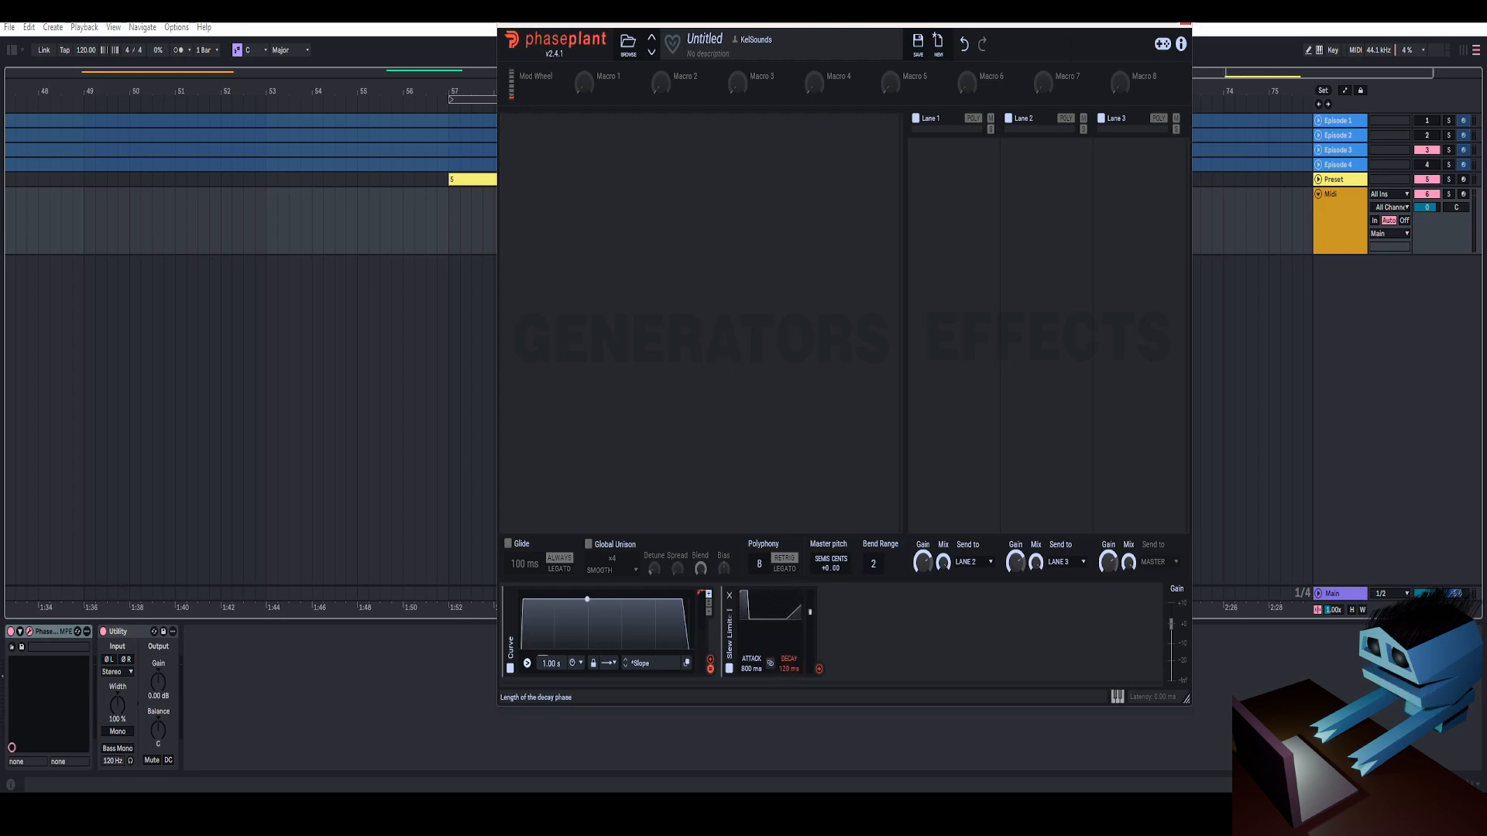
{"action": "left_click_drag", "start_coordinate": [786, 669], "coordinate": [786, 604]}
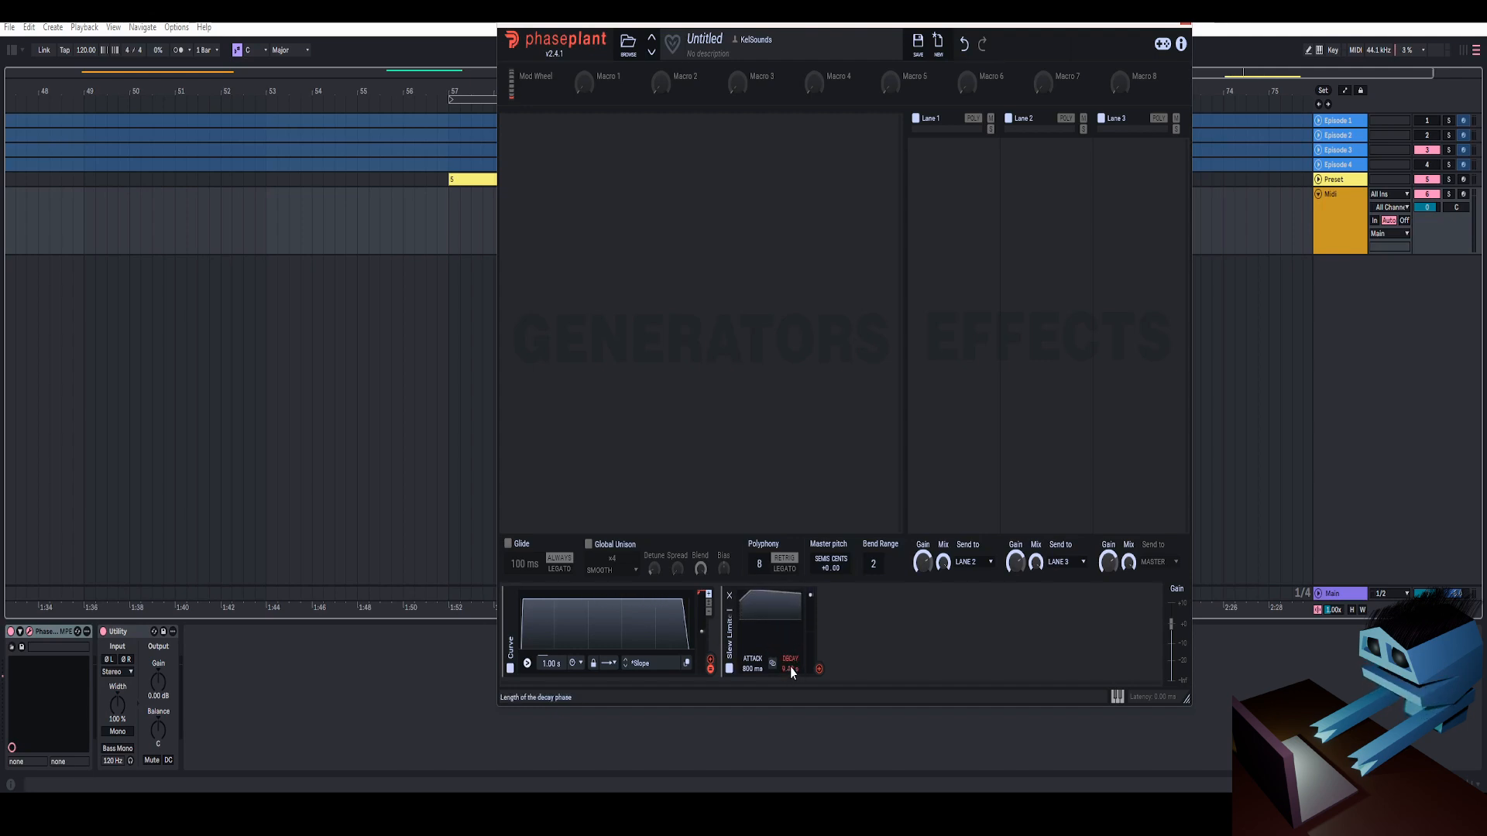
{"action": "left_click_drag", "start_coordinate": [788, 669], "coordinate": [789, 672]}
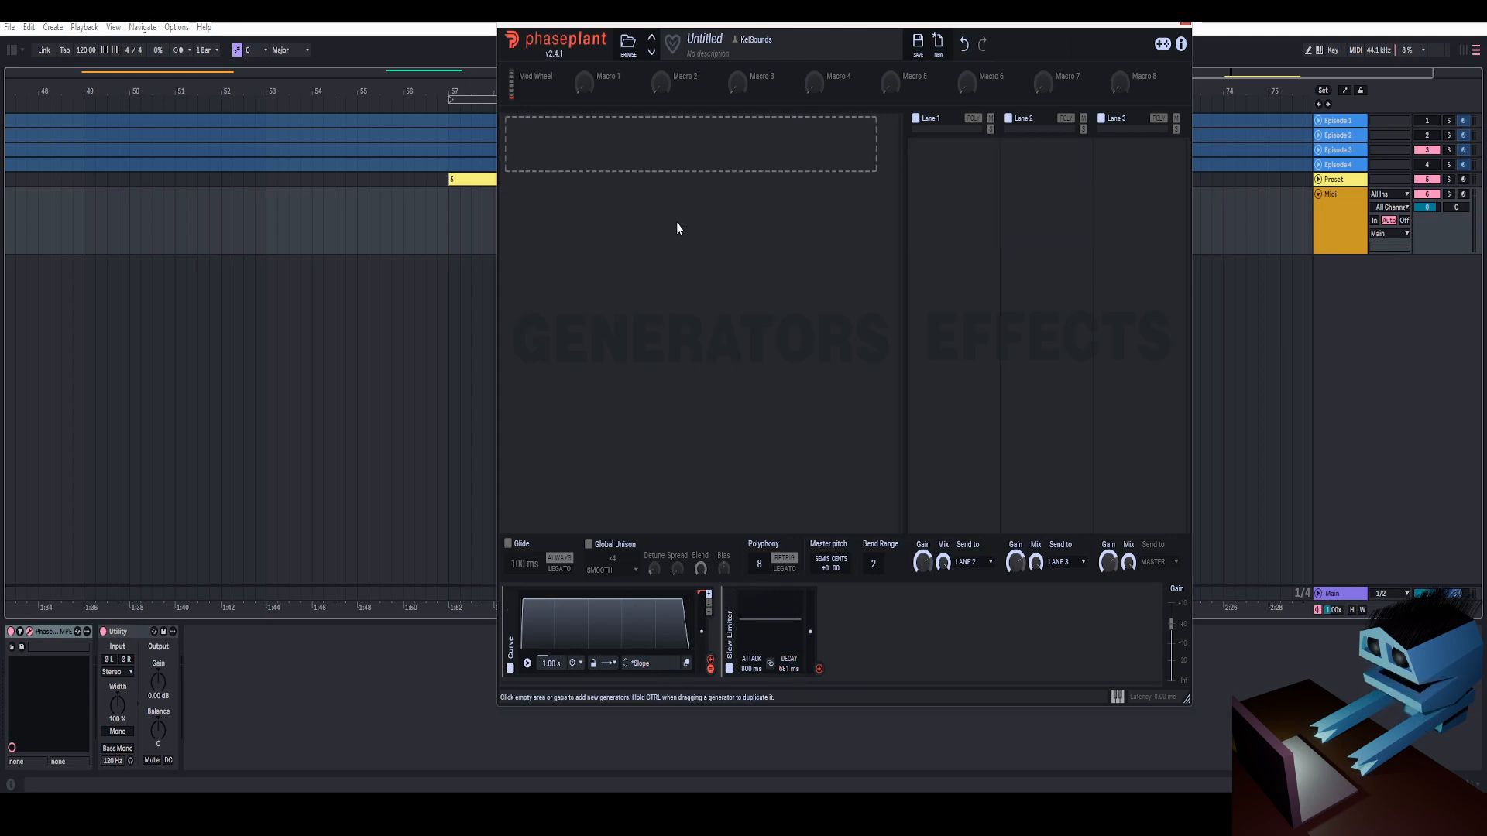
Add two Analog oscillators to the generator area and place a Mix module beneath them, above the envelope
{"action": "left_click", "coordinate": [701, 168]}
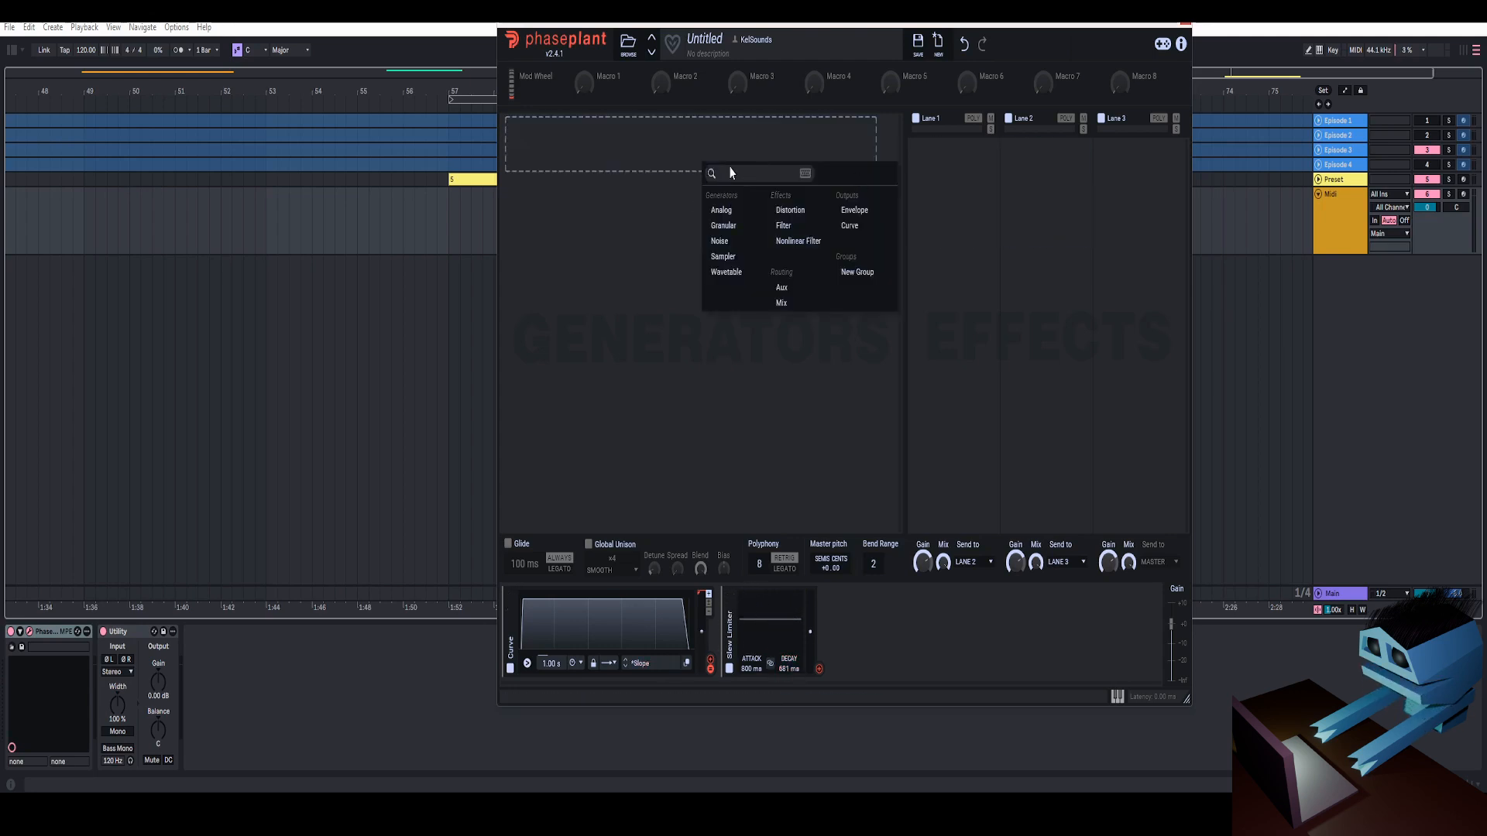
{"action": "left_click", "coordinate": [728, 209]}
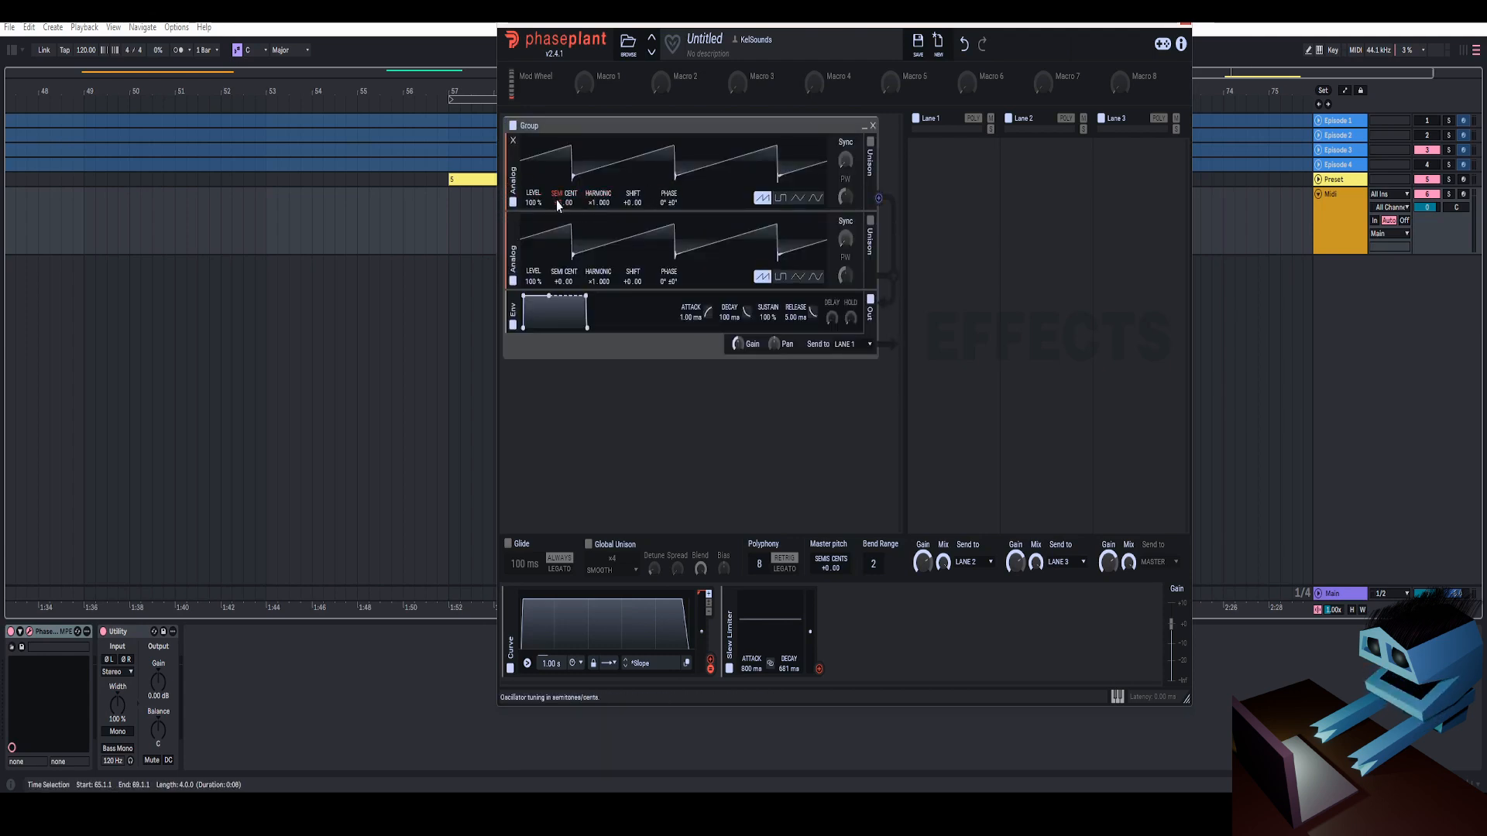
{"action": "left_click", "coordinate": [728, 299]}
{"action": "left_click", "coordinate": [817, 414]}
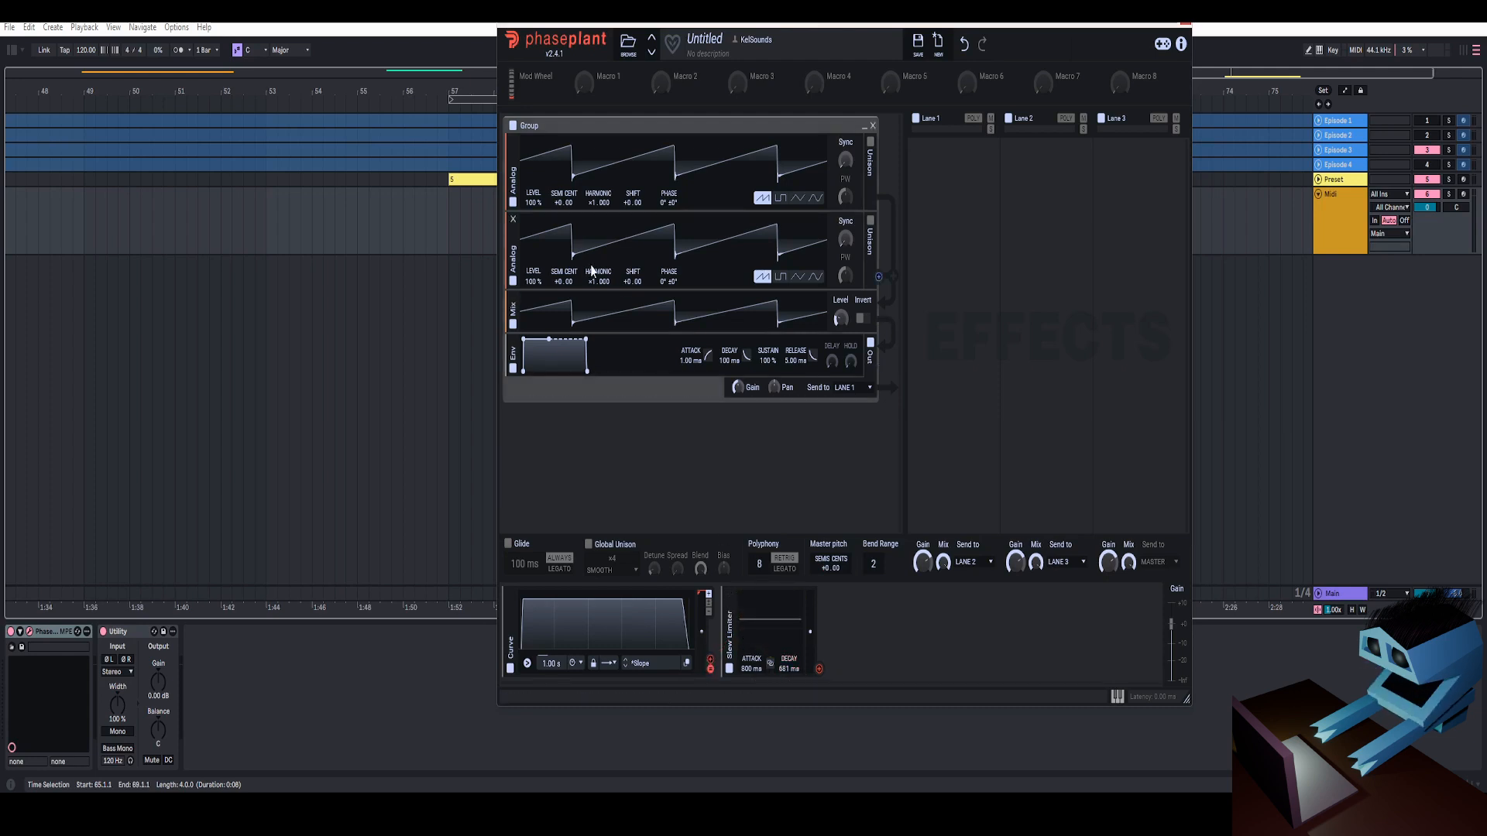
Tune both Analog oscillators to -5.00 semitones
{"action": "left_click_drag", "start_coordinate": [820, 673], "coordinate": [560, 216]}
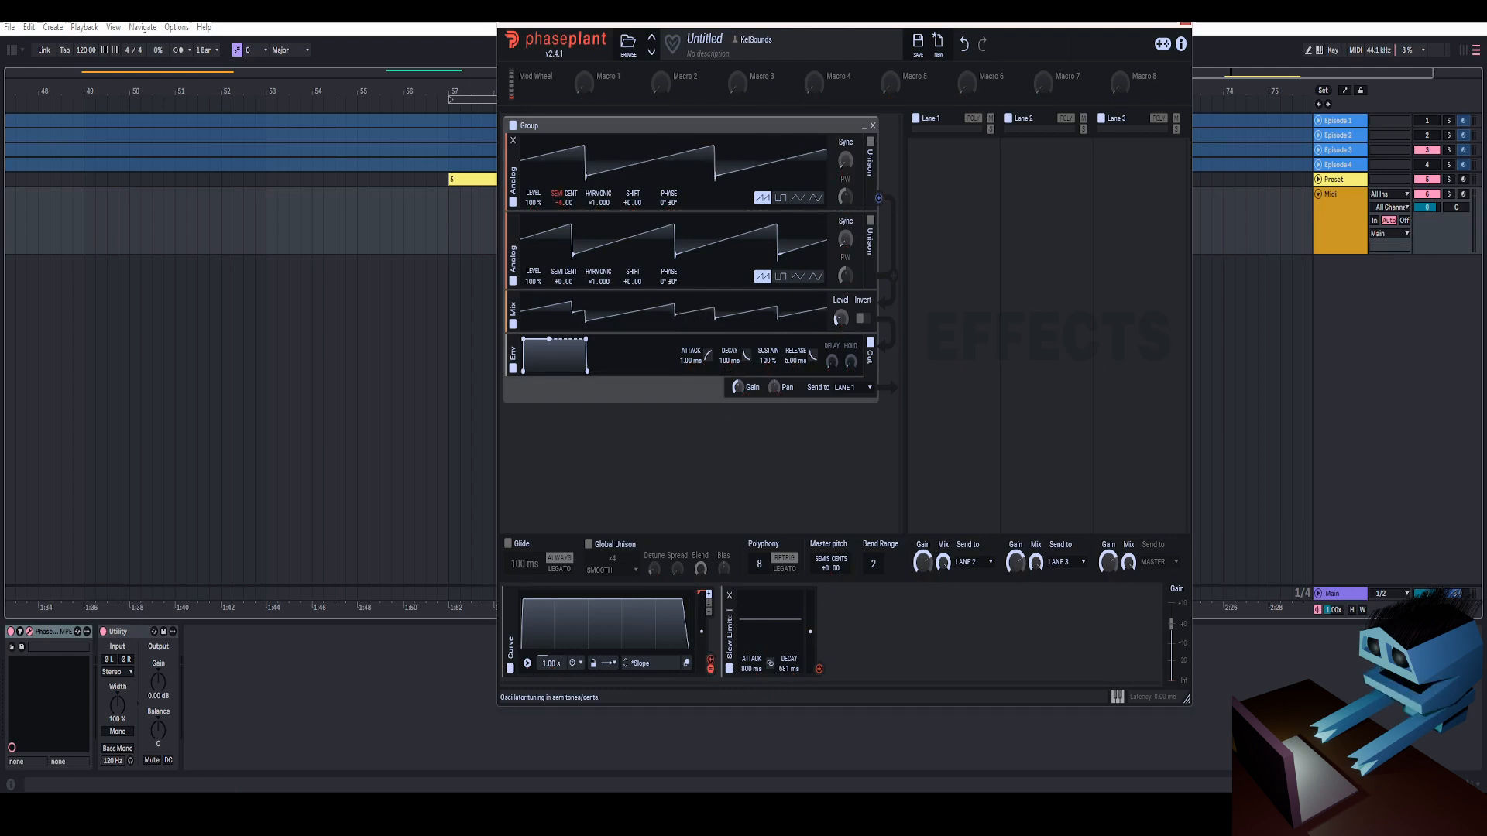
{"action": "left_click_drag", "start_coordinate": [555, 280], "coordinate": [555, 312]}
{"action": "left_click_drag", "start_coordinate": [560, 203], "coordinate": [559, 210]}
Assign the Slew Limiter to the pitch of both Analog oscillators and set its modulation range upward from -5.00
{"action": "left_click_drag", "start_coordinate": [820, 672], "coordinate": [684, 287]}
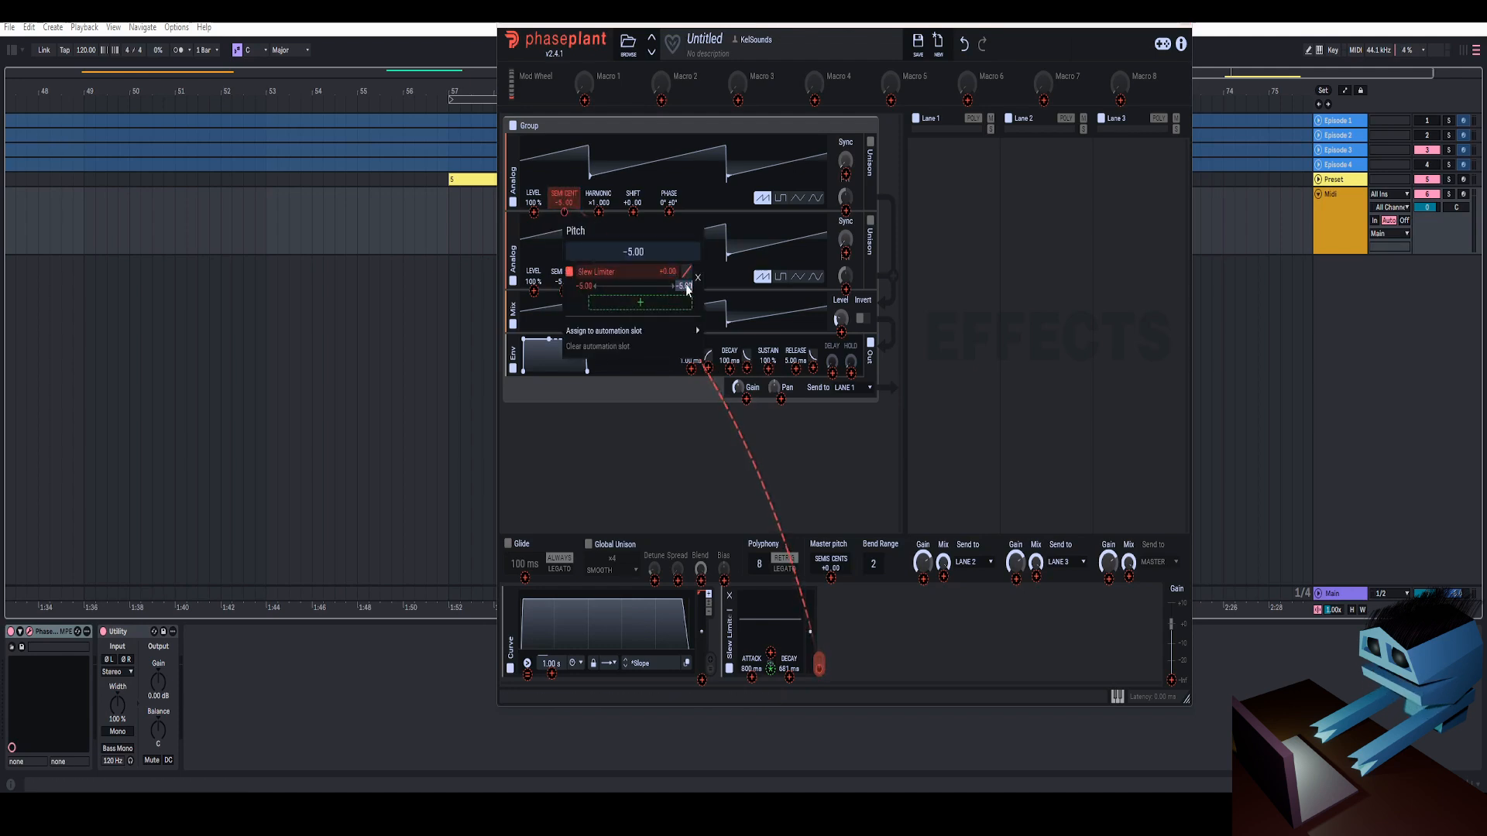
{"action": "left_click", "coordinate": [602, 222]}
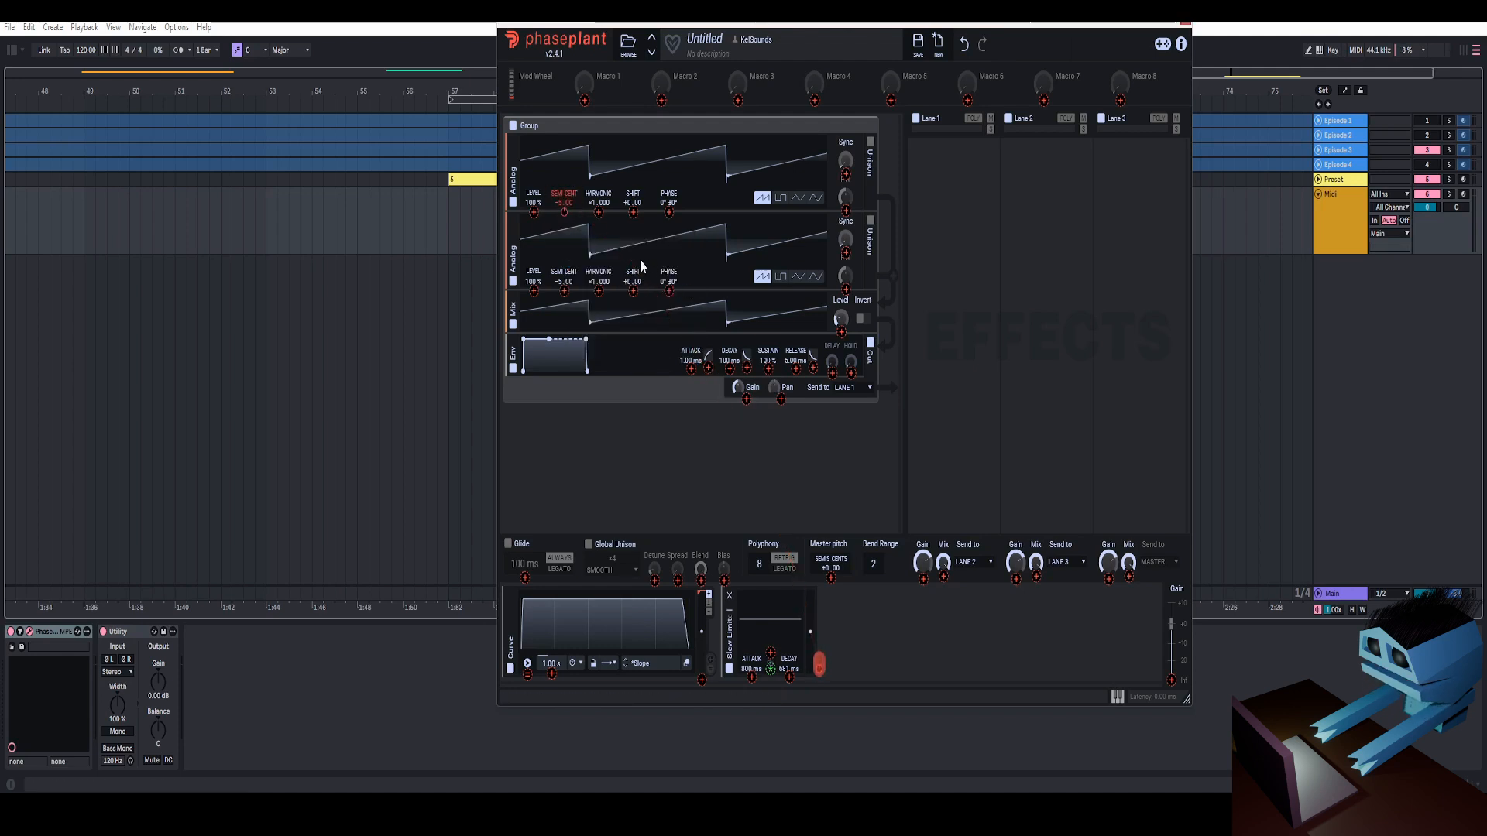
{"action": "left_click", "coordinate": [565, 290]}
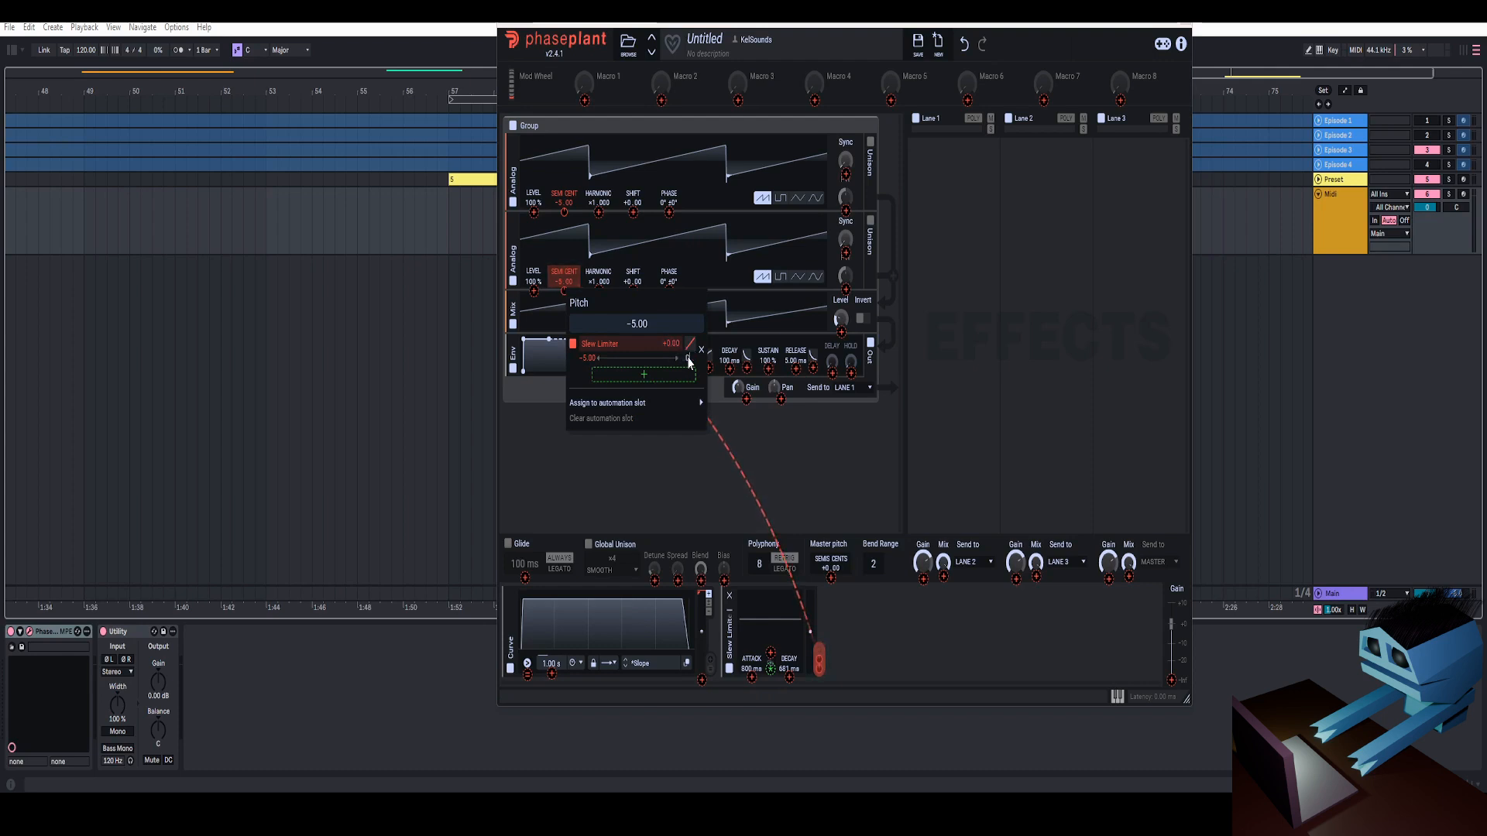
{"action": "left_click", "coordinate": [782, 364]}
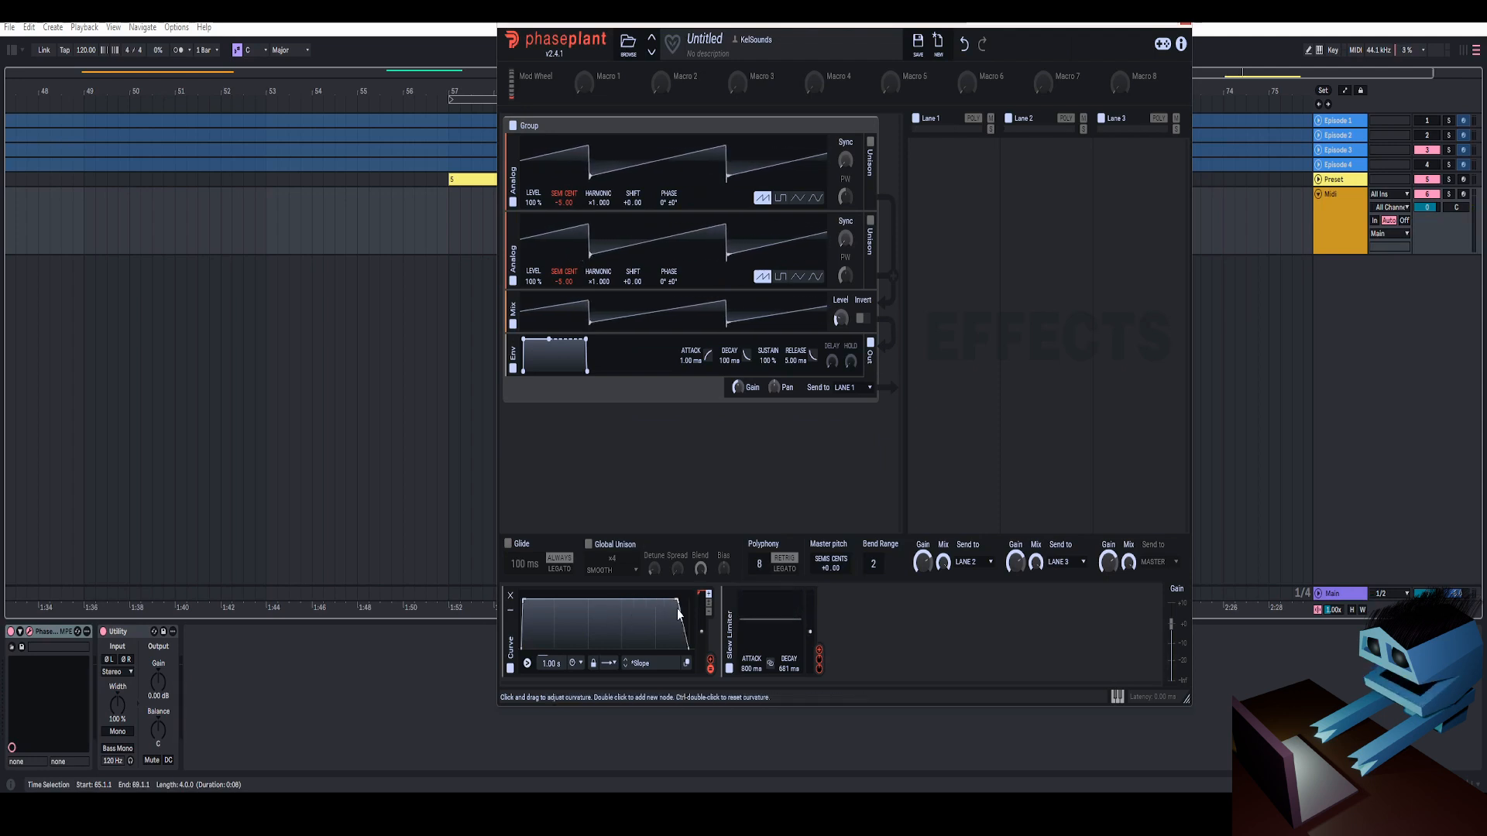
Switch the Curve back to its sustain loop mode and adjust the Slew Limiter's attack to about 233 ms
{"action": "left_click", "coordinate": [609, 663]}
{"action": "left_click", "coordinate": [616, 635]}
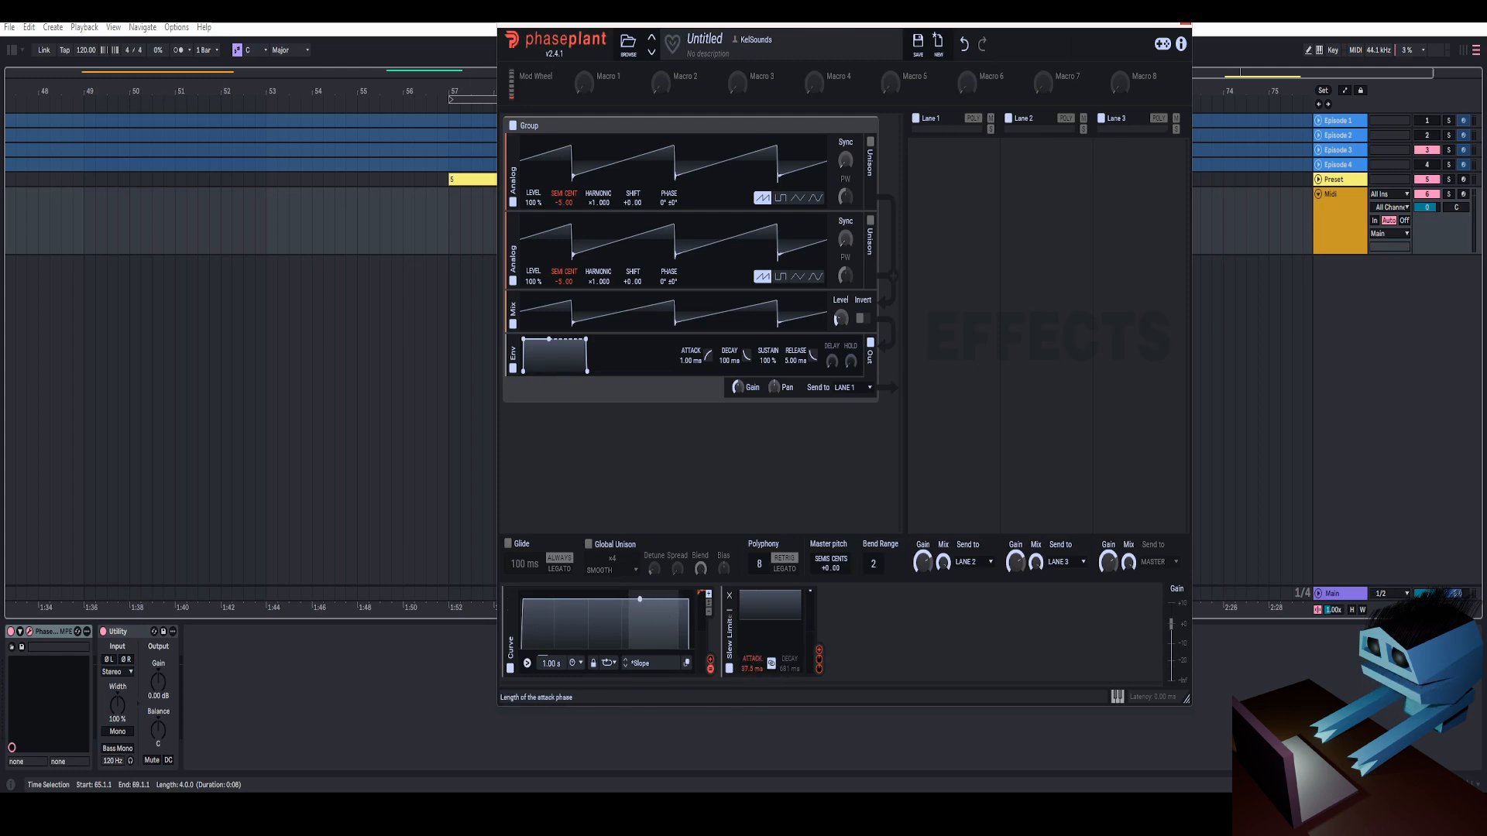
{"action": "left_click_drag", "start_coordinate": [751, 667], "coordinate": [752, 640]}
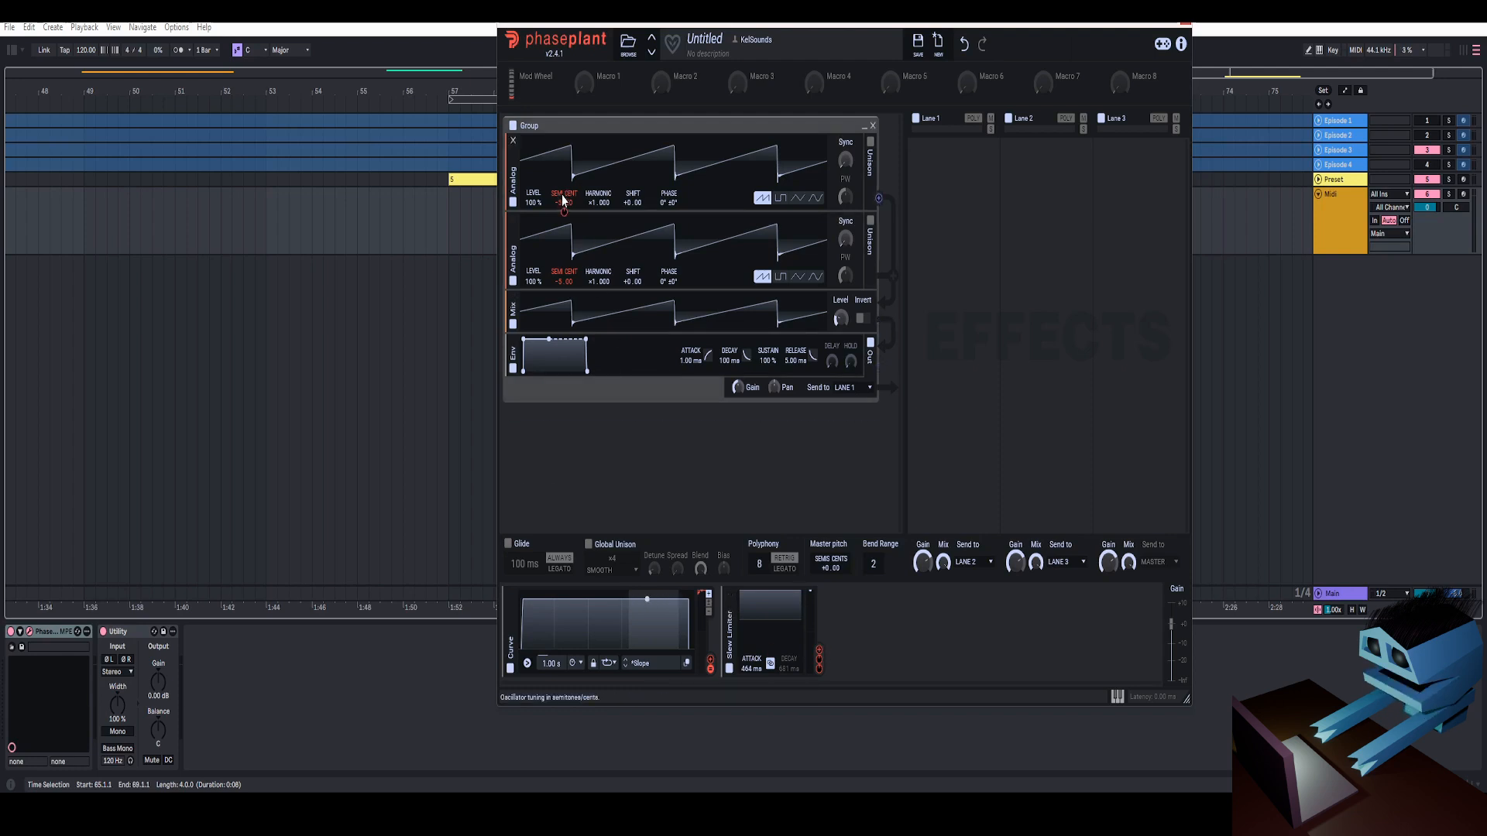
{"action": "left_click_drag", "start_coordinate": [753, 670], "coordinate": [753, 693]}
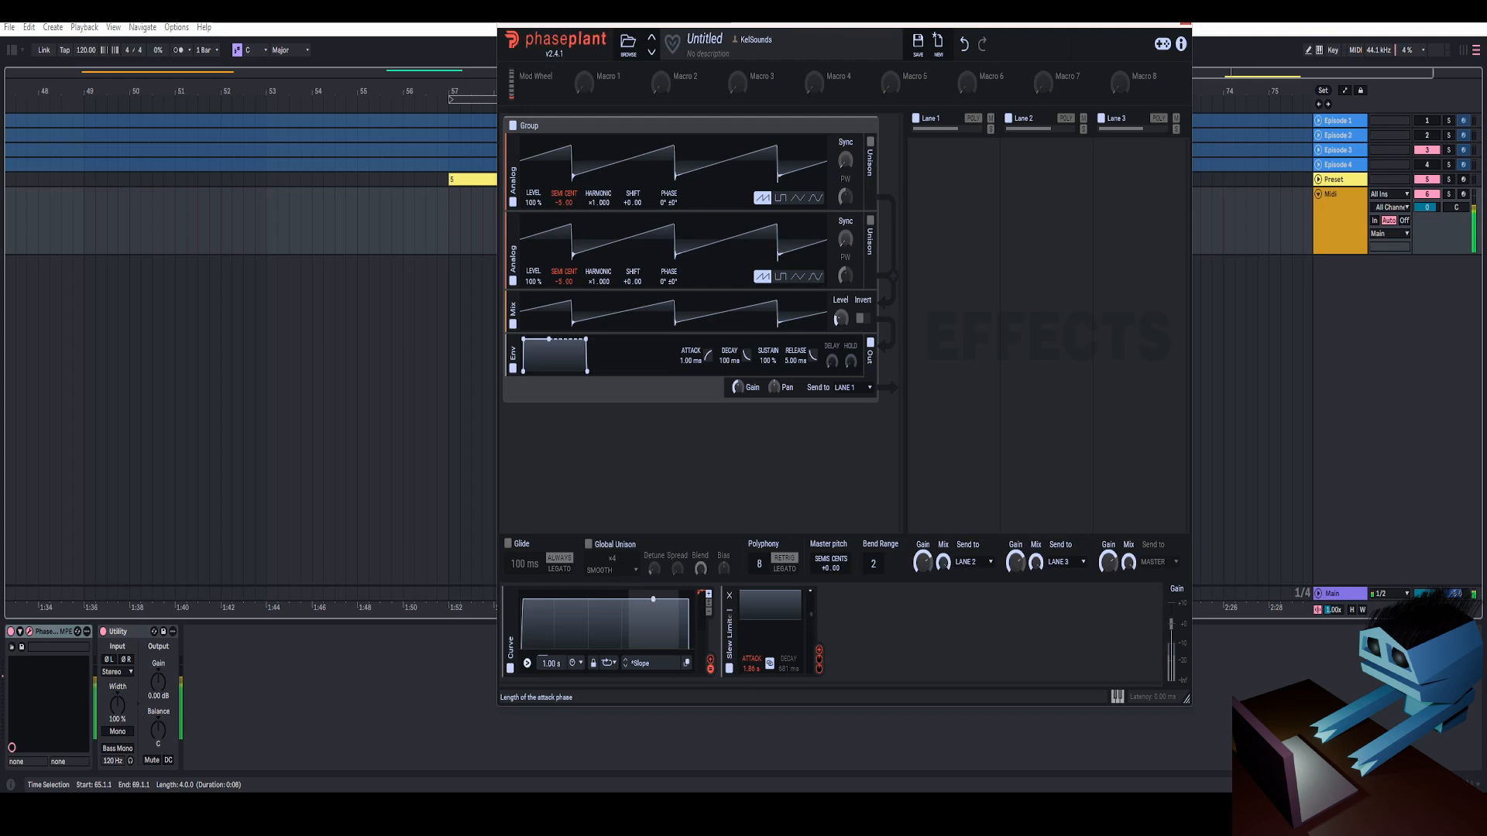
{"action": "left_click_drag", "start_coordinate": [751, 669], "coordinate": [751, 664]}
{"action": "left_click_drag", "start_coordinate": [752, 668], "coordinate": [751, 674]}
Try modulating the first Analog oscillator's sync with the Slew Limiter, and enable x4 Smooth unison on both oscillators
{"action": "left_click_drag", "start_coordinate": [1138, 26], "coordinate": [1079, 22]}
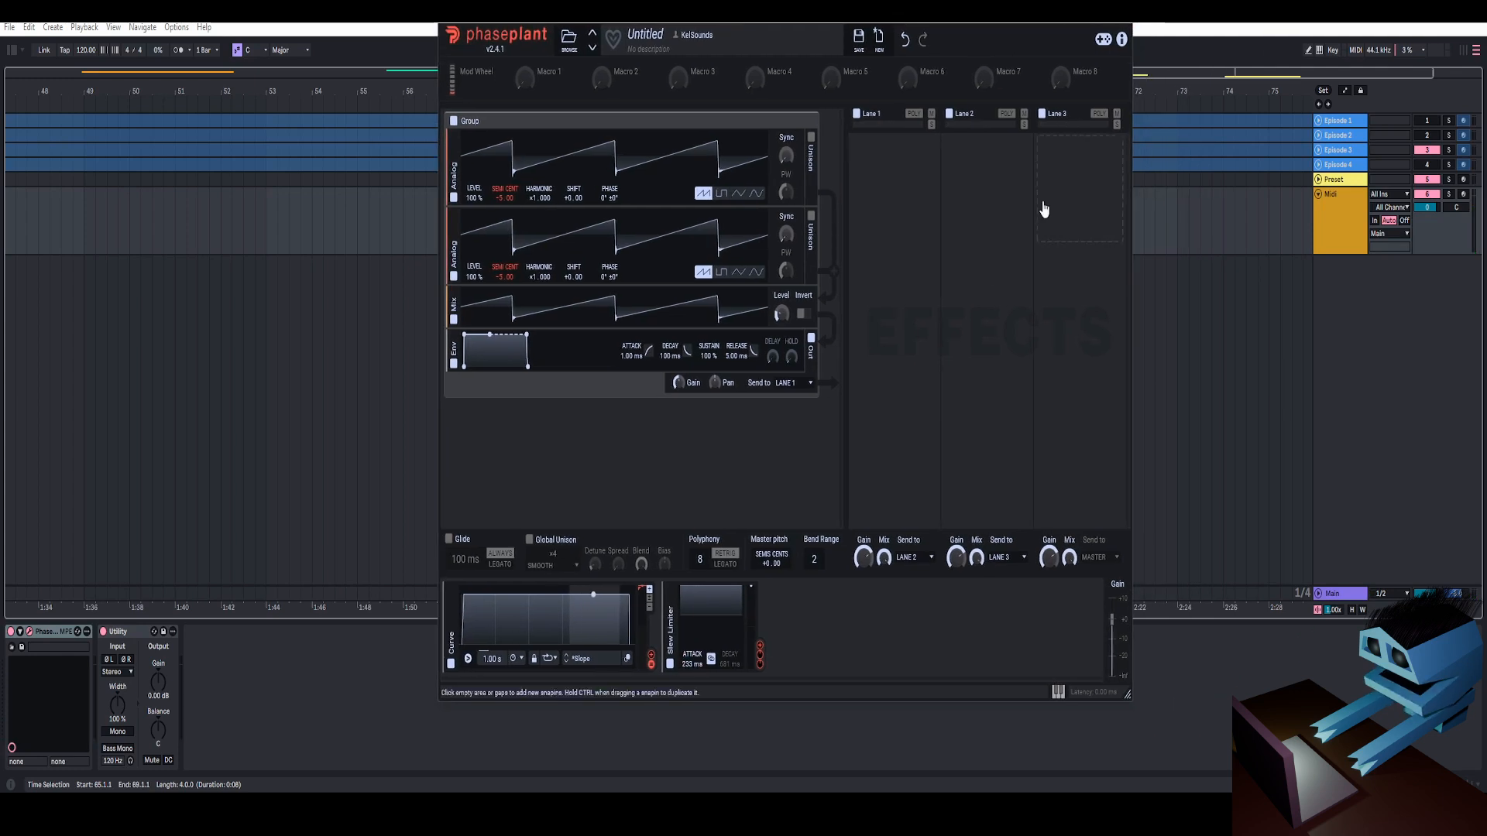
{"action": "left_click_drag", "start_coordinate": [901, 21], "coordinate": [933, 30]}
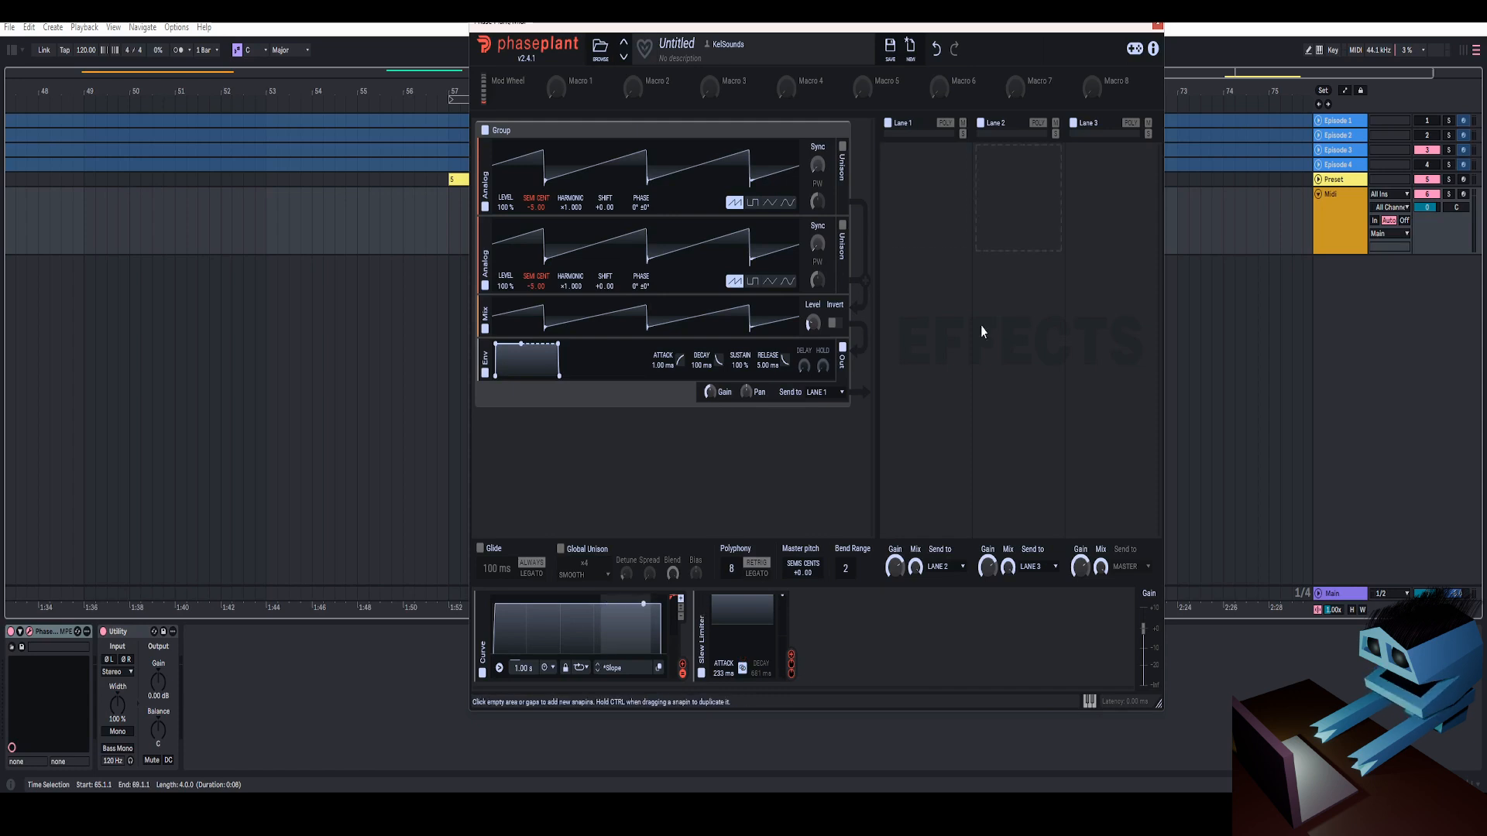
{"action": "left_click_drag", "start_coordinate": [791, 655], "coordinate": [817, 165]}
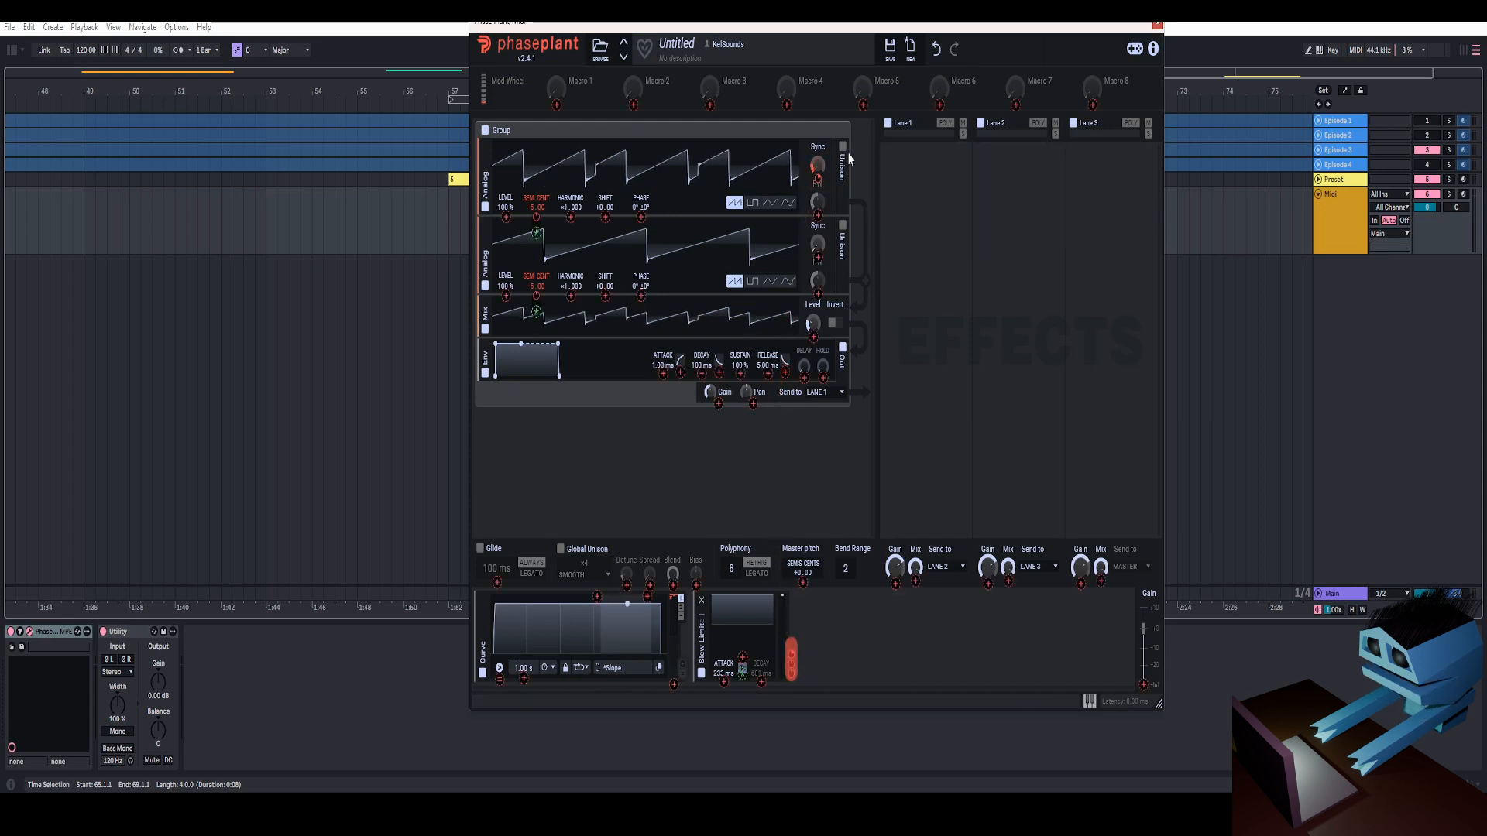
{"action": "left_click_drag", "start_coordinate": [791, 655], "coordinate": [738, 447]}
{"action": "left_click", "coordinate": [842, 248]}
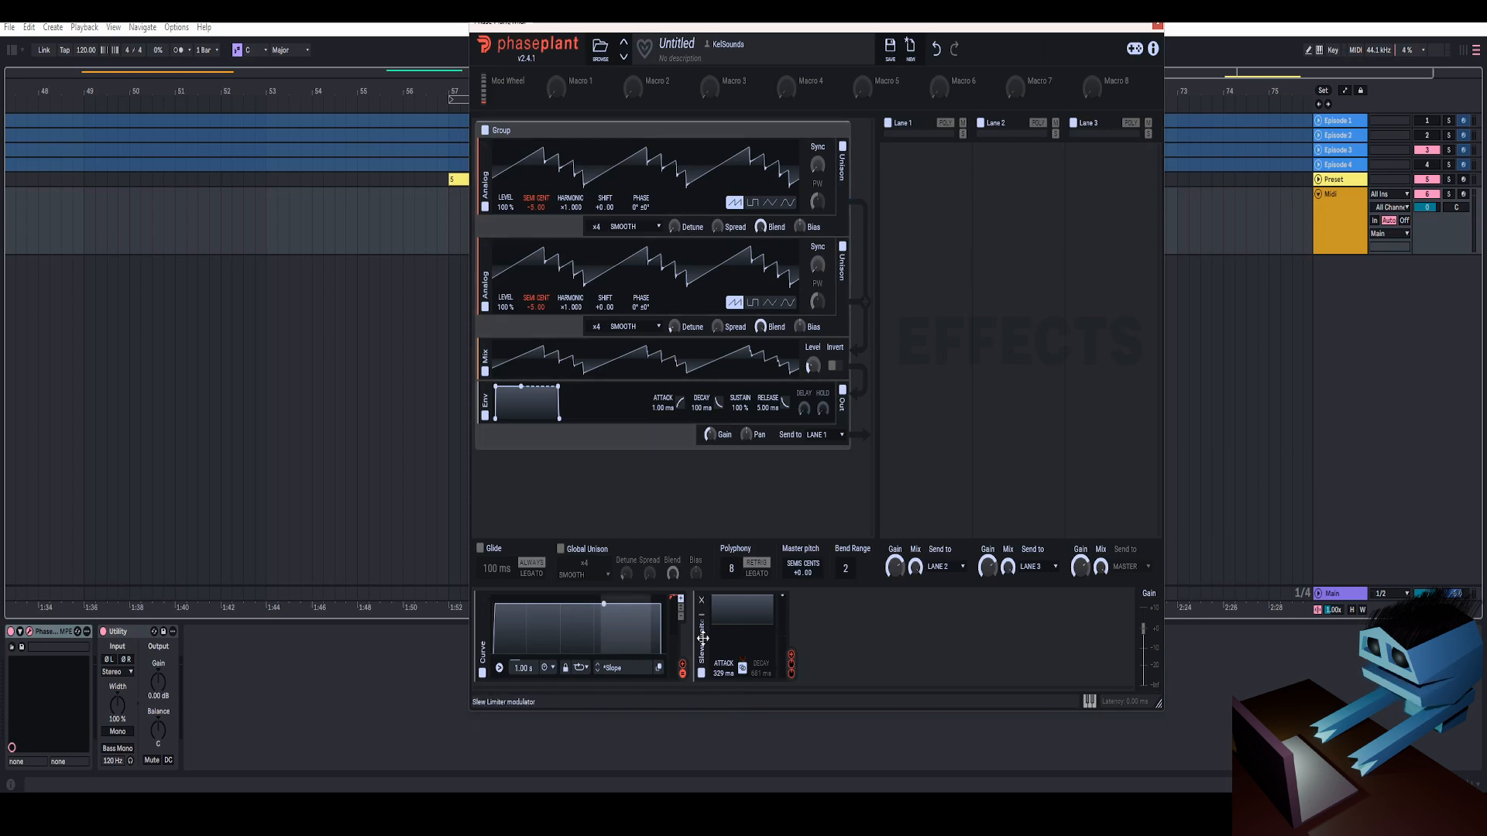
Add a second Slew Limiter modulator after the first and route the Curve into its input
{"action": "left_click", "coordinate": [817, 636]}
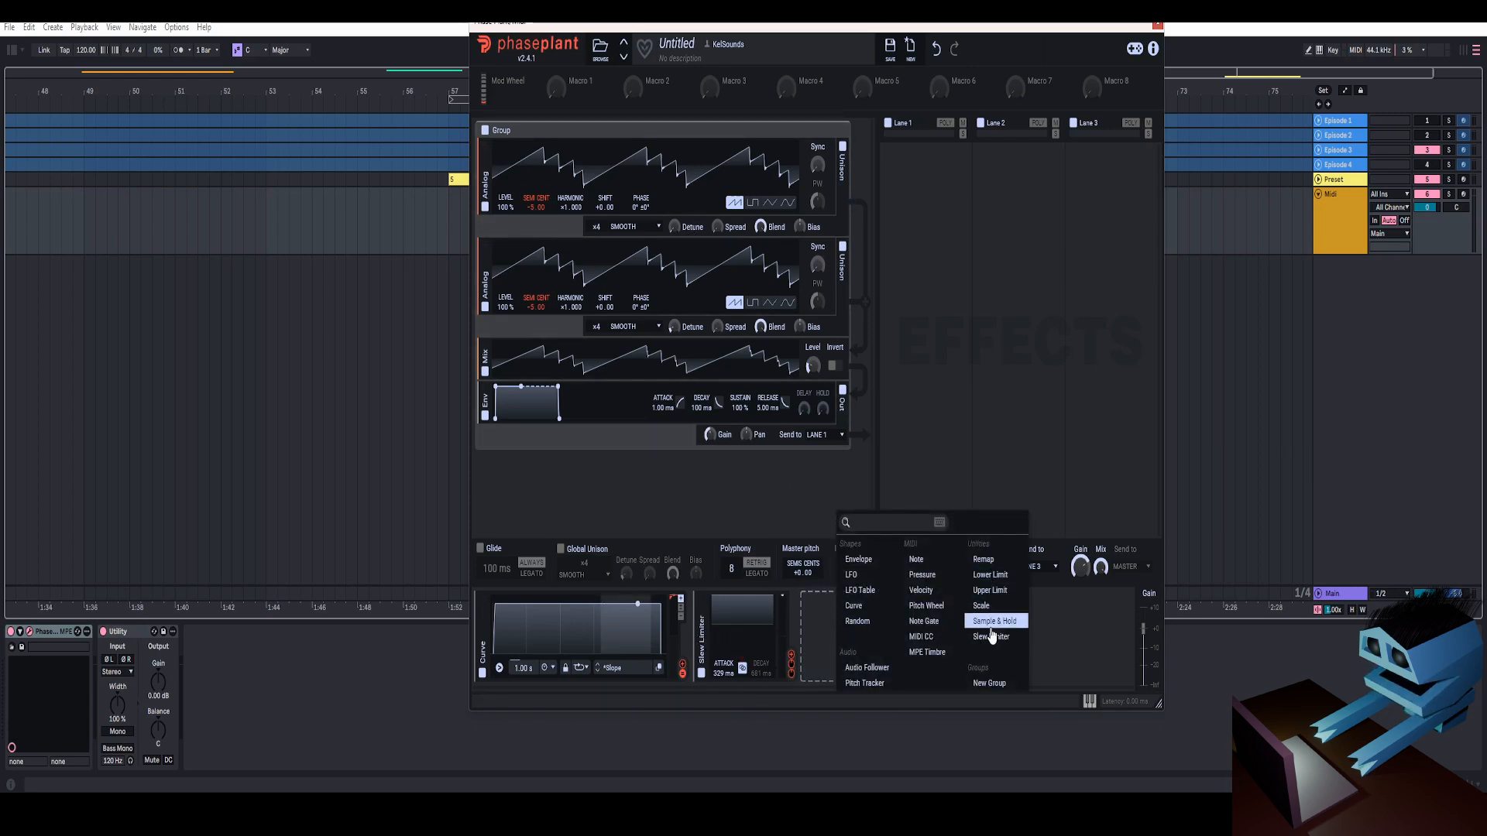
{"action": "left_click", "coordinate": [991, 627]}
{"action": "left_click", "coordinate": [809, 601]}
{"action": "left_click", "coordinate": [823, 614]}
{"action": "left_click", "coordinate": [982, 649]}
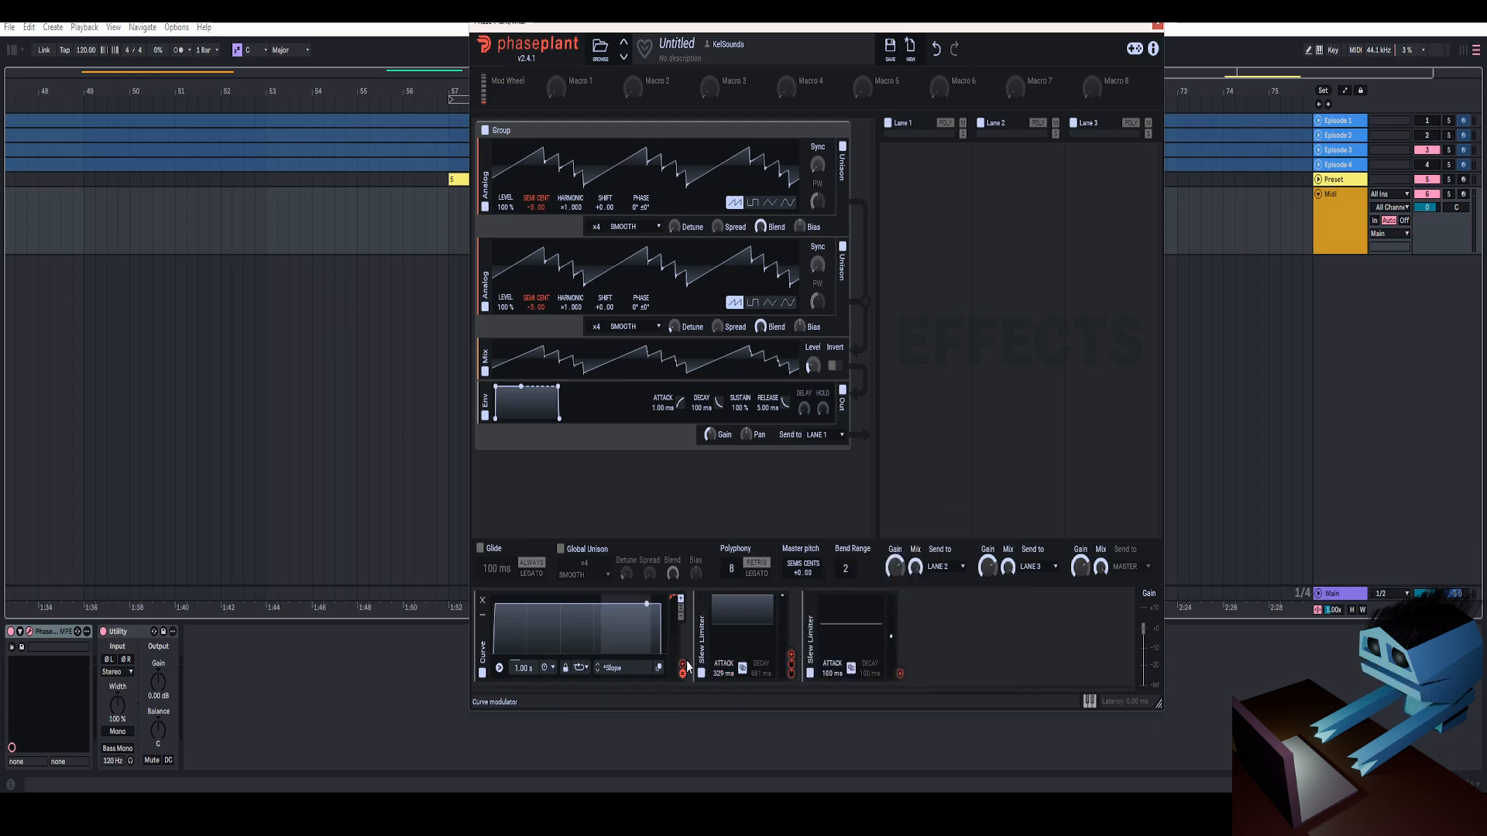
{"action": "left_click_drag", "start_coordinate": [682, 671], "coordinate": [852, 631]}
Modulate the unison detune of both Analog oscillators with the second Slew Limiter and set its attack to 437 ms
{"action": "left_click_drag", "start_coordinate": [900, 676], "coordinate": [802, 368]}
{"action": "left_click_drag", "start_coordinate": [676, 242], "coordinate": [682, 238]}
{"action": "left_click_drag", "start_coordinate": [955, 611], "coordinate": [836, 675]}
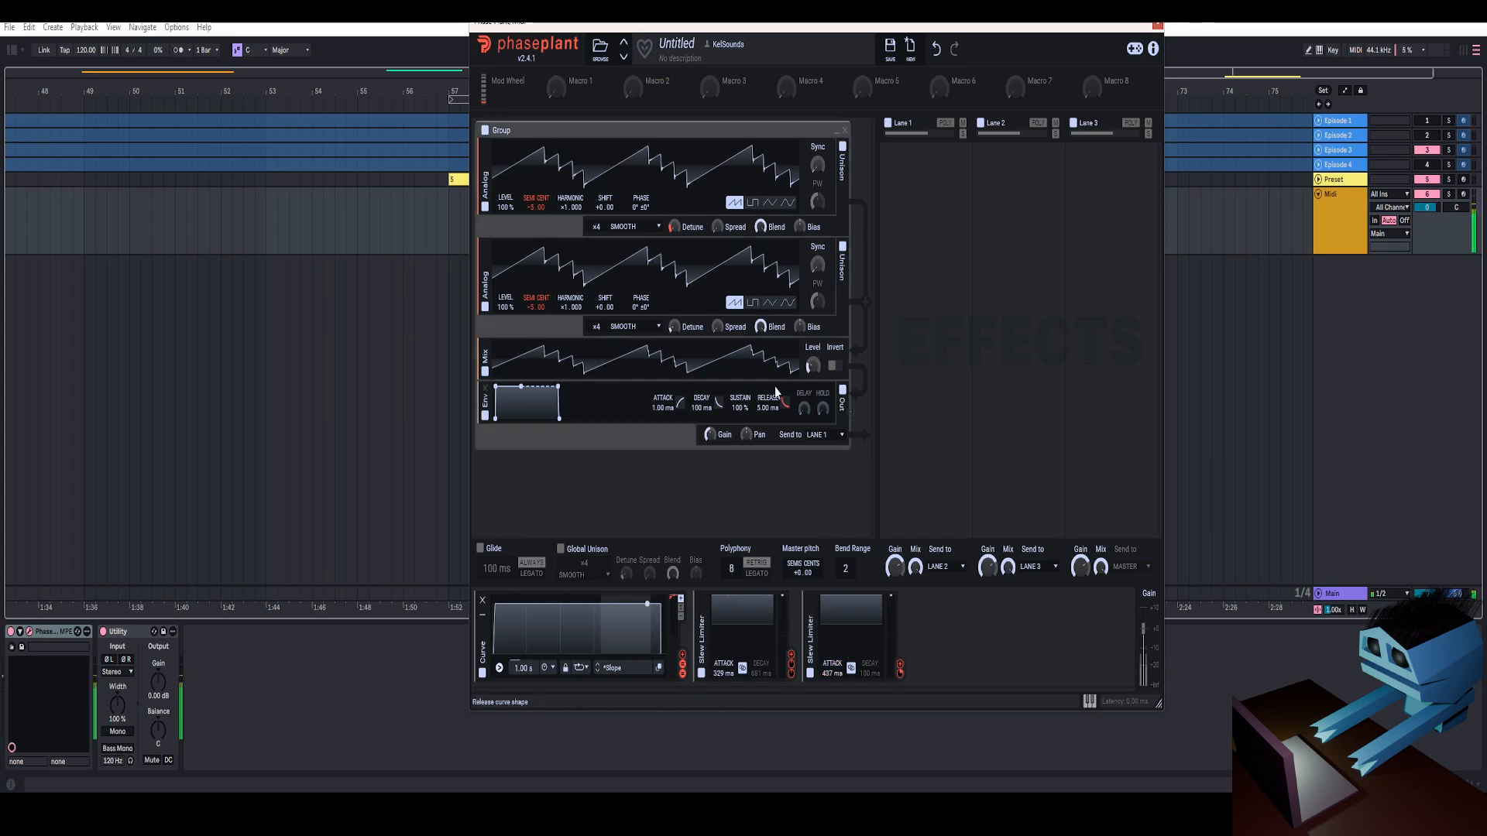
{"action": "left_click_drag", "start_coordinate": [902, 674], "coordinate": [674, 326]}
{"action": "mouse_move", "coordinate": [686, 341]}
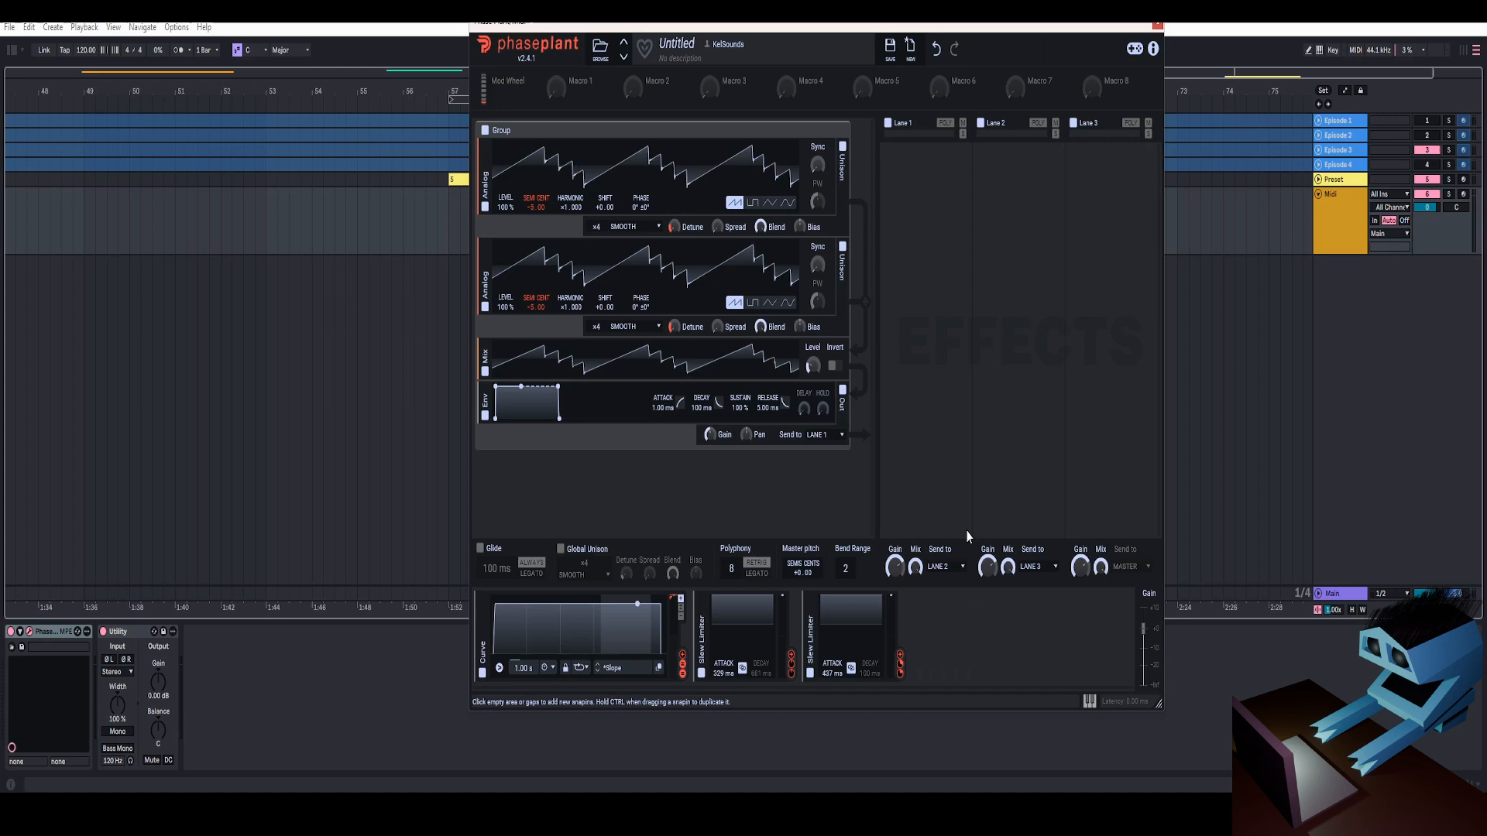
Check the generator stack in the Preset track's Episode 5 instrument and return to the Midi track's Phase Plant
{"action": "mouse_move", "coordinate": [1125, 27]}
{"action": "left_mouse_down"}
{"action": "mouse_move", "coordinate": [1051, 50]}
{"action": "mouse_move", "coordinate": [1108, 31]}
{"action": "left_mouse_up"}
{"action": "left_click", "coordinate": [1134, 28]}
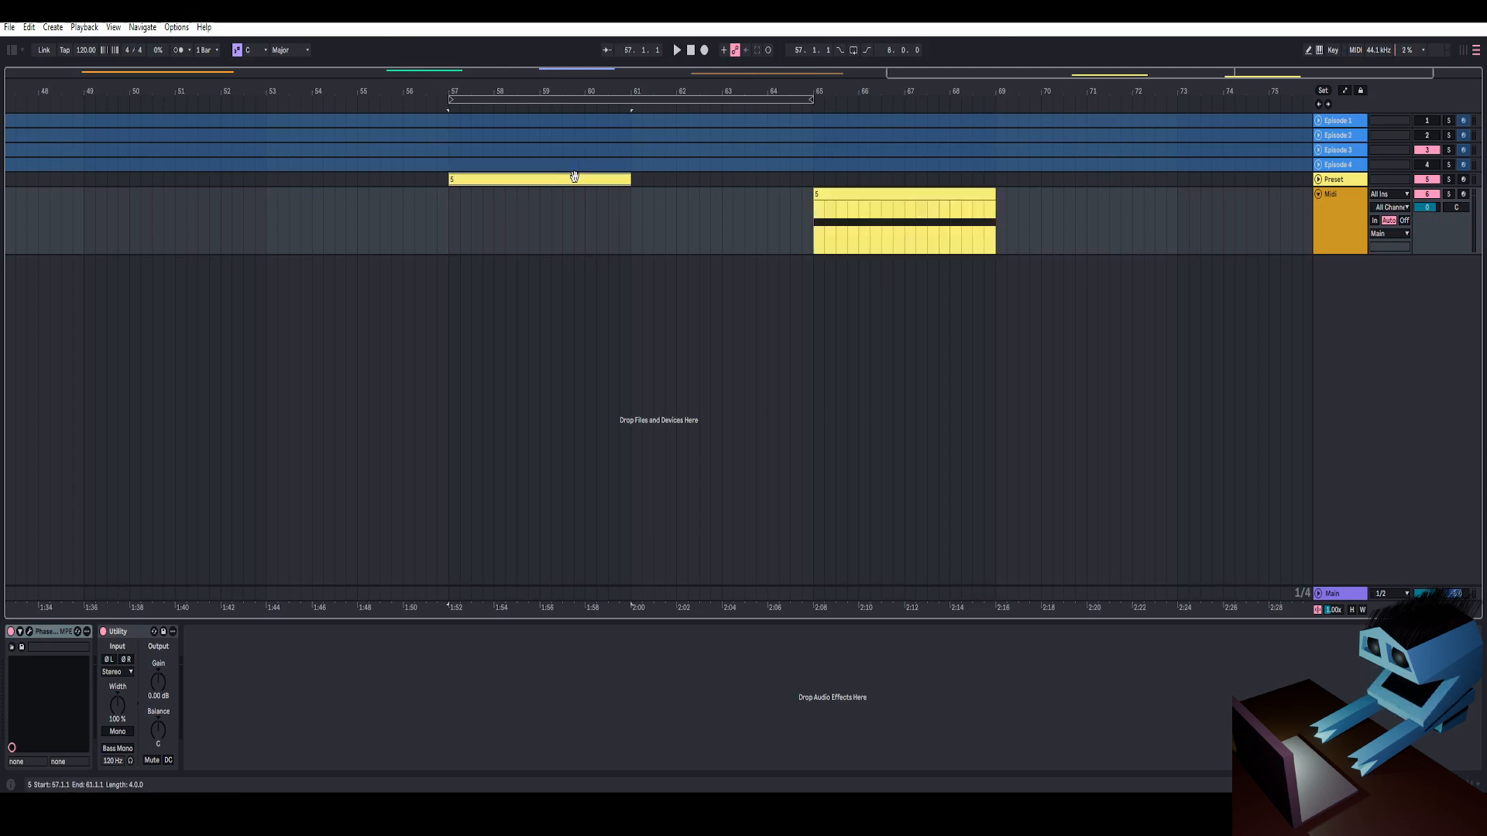
{"action": "left_click", "coordinate": [66, 558]}
{"action": "left_click", "coordinate": [29, 632]}
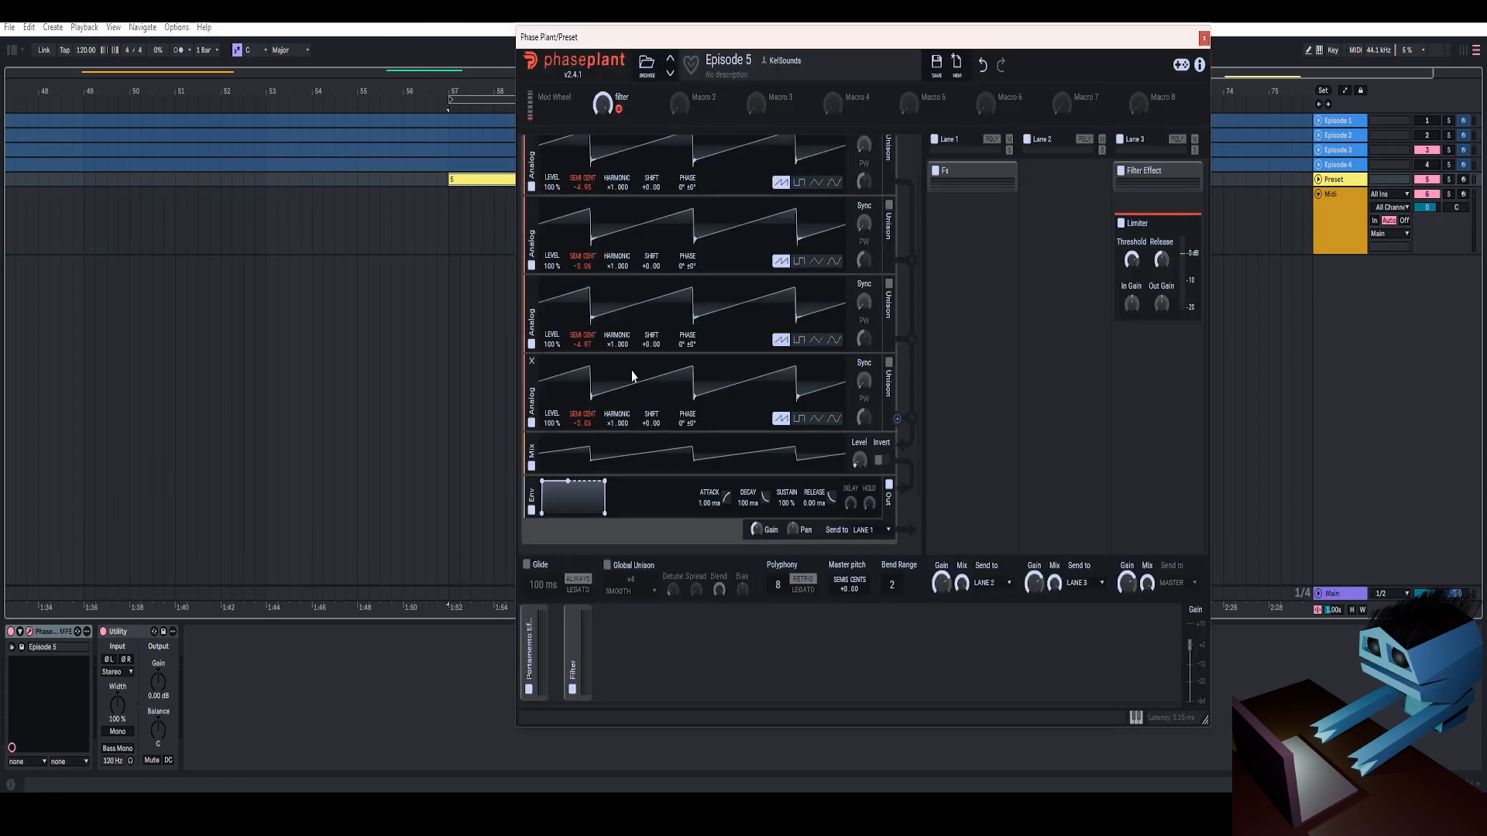
{"action": "left_click_drag", "start_coordinate": [997, 52], "coordinate": [1000, 55]}
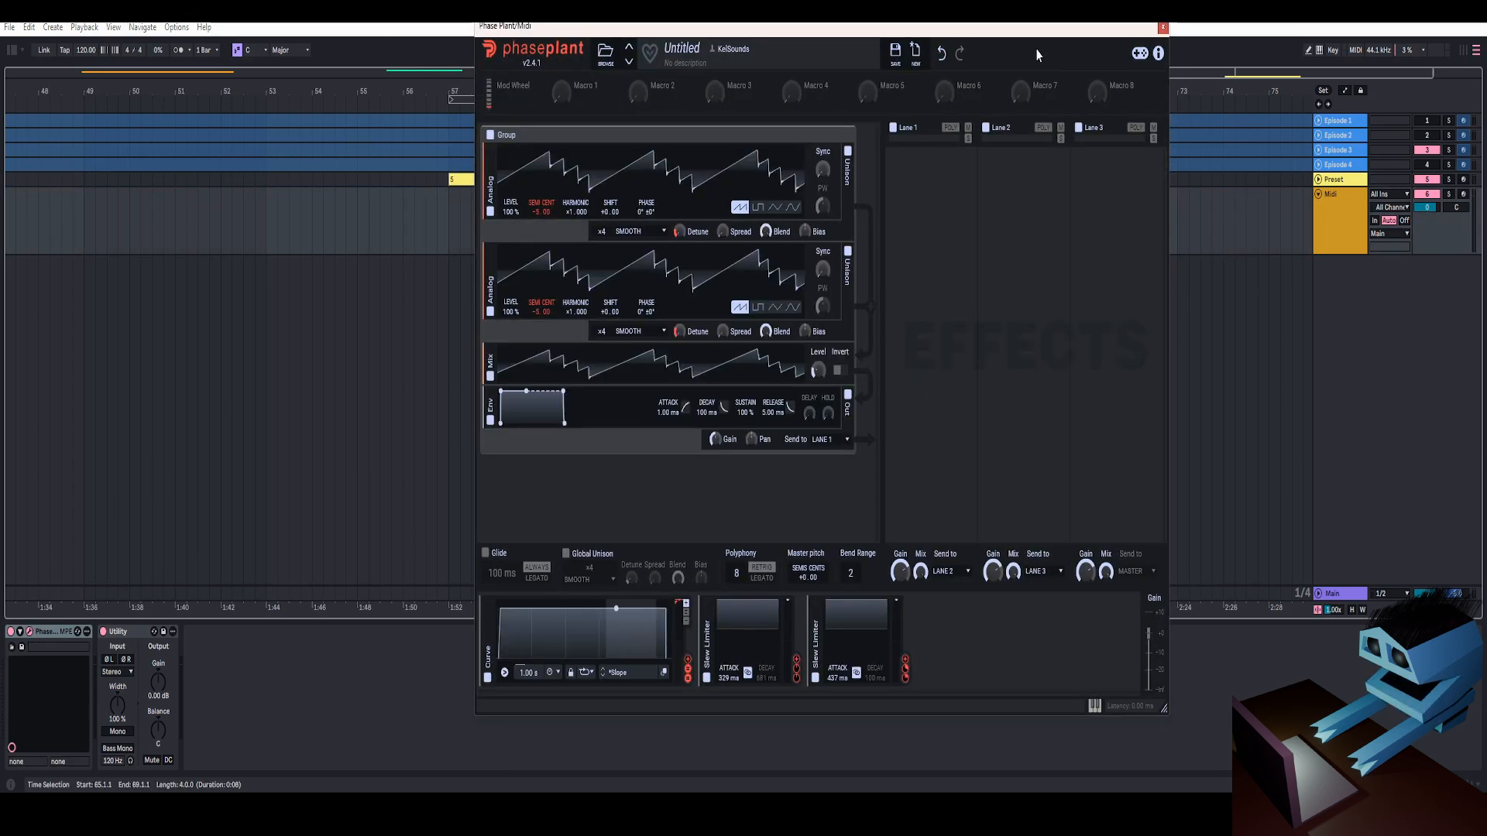
{"action": "left_click_drag", "start_coordinate": [1013, 29], "coordinate": [1010, 28]}
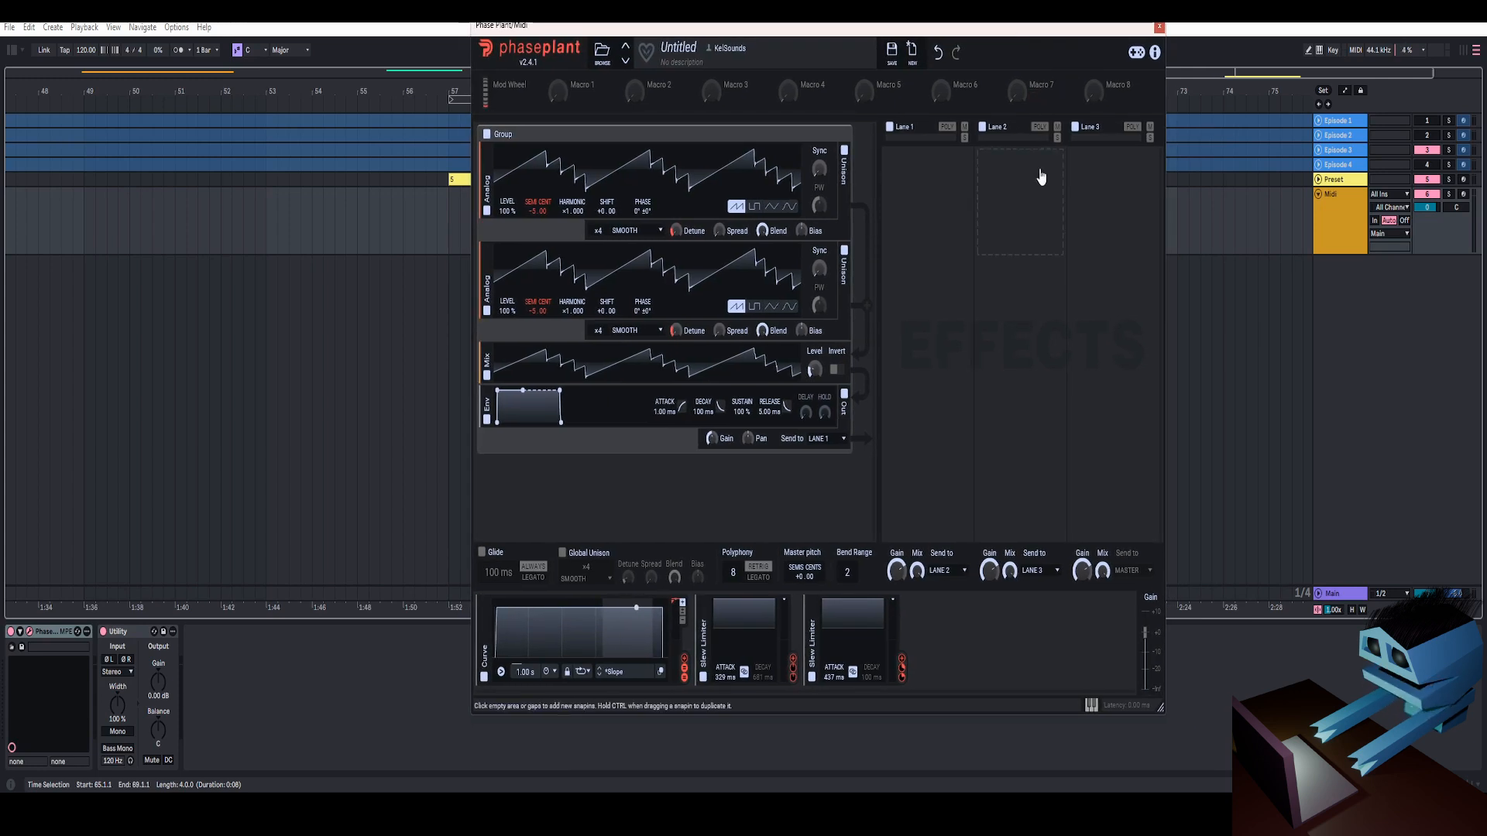